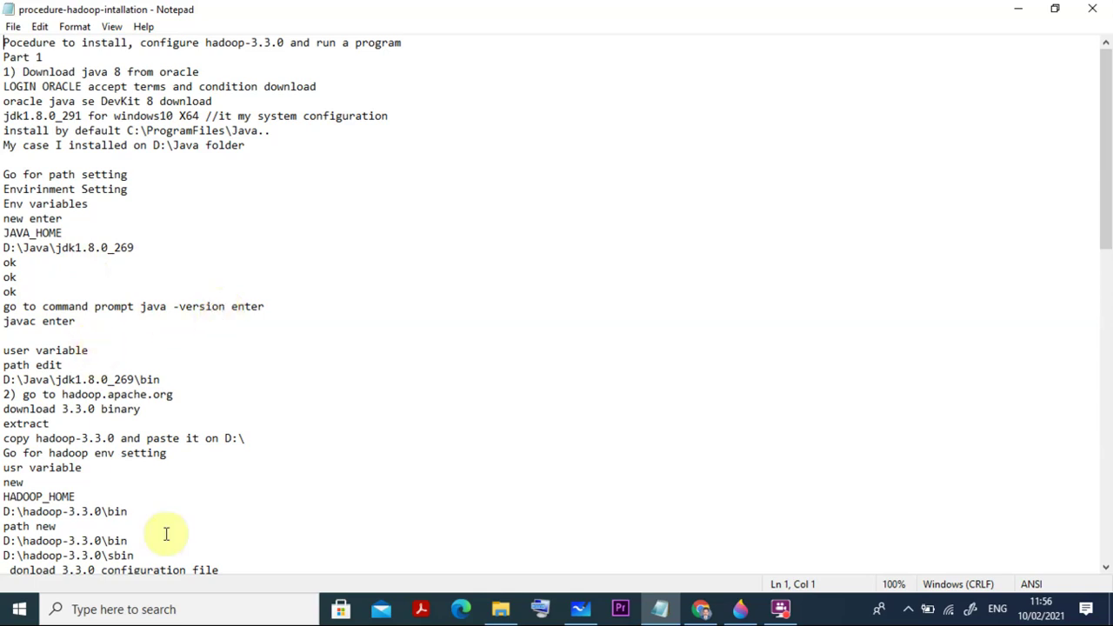
Open Command Prompt and check the Java installation by running java -version and javac.
click(104, 608)
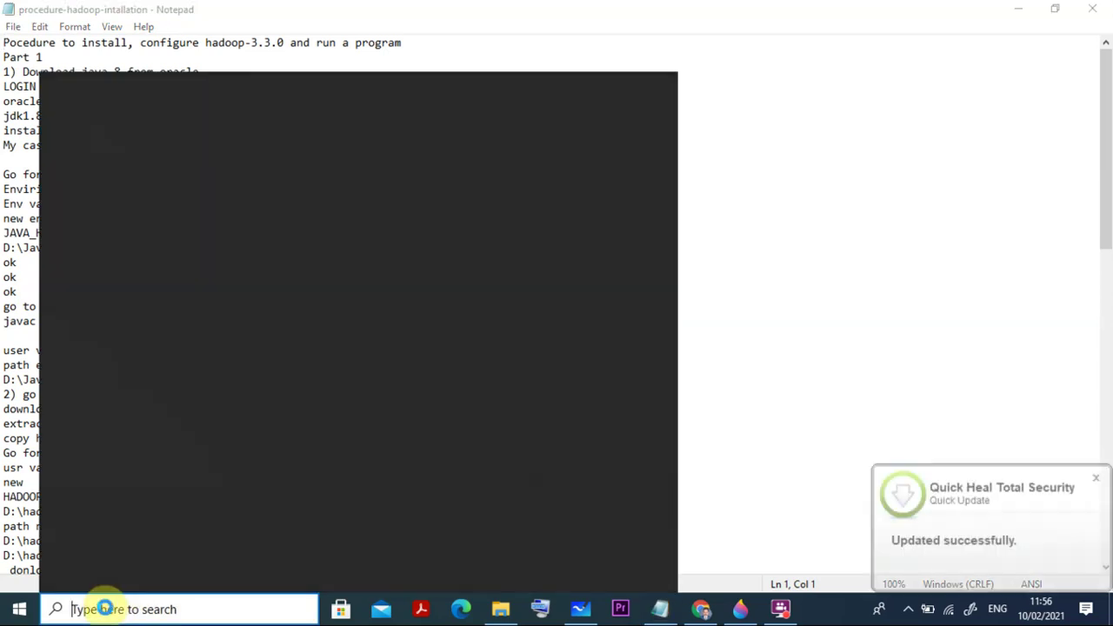
text(c)
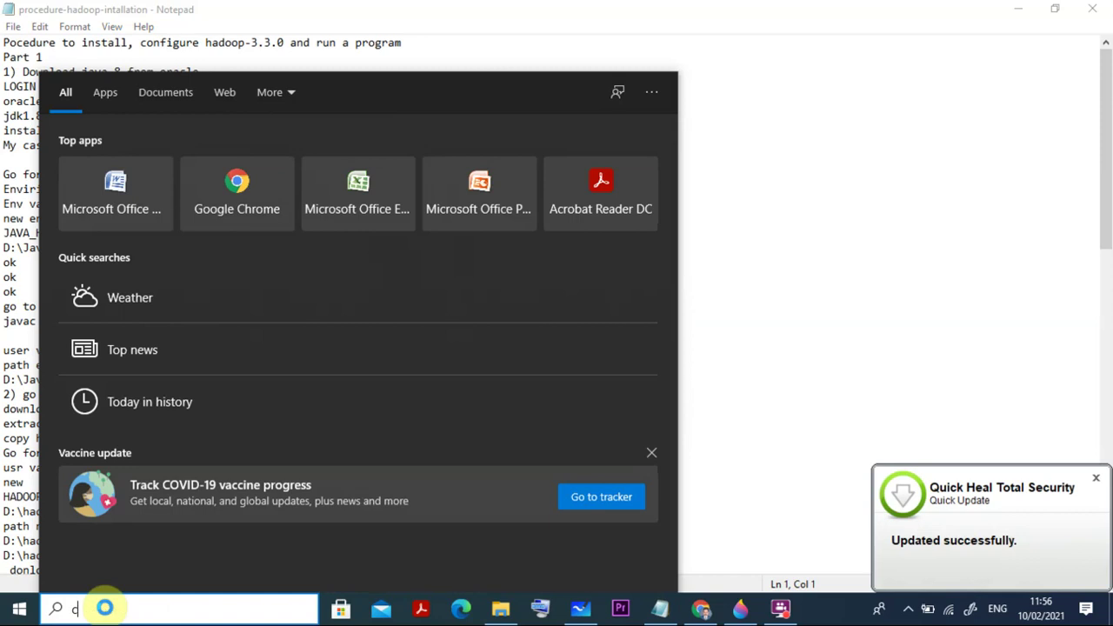
text(md)
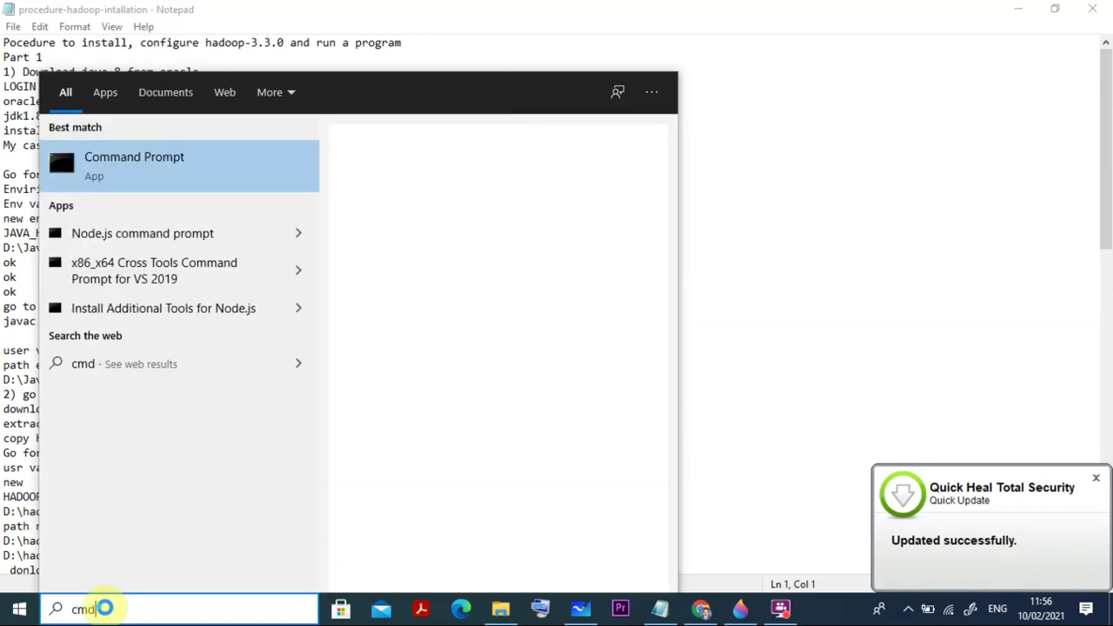
key(Return)
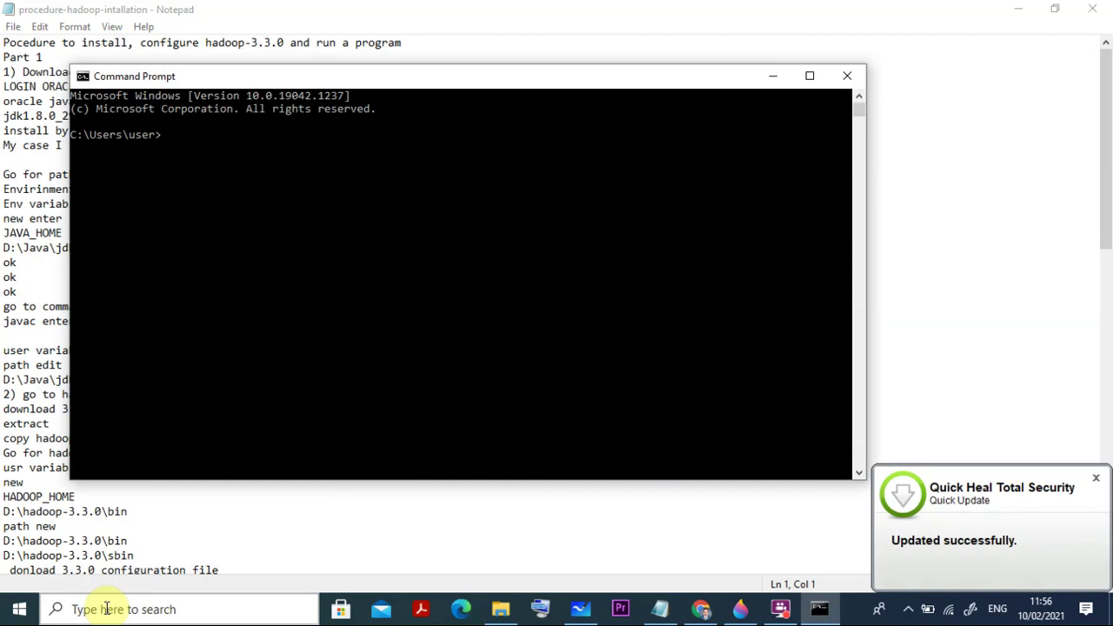
text(java -version)
key(Return)
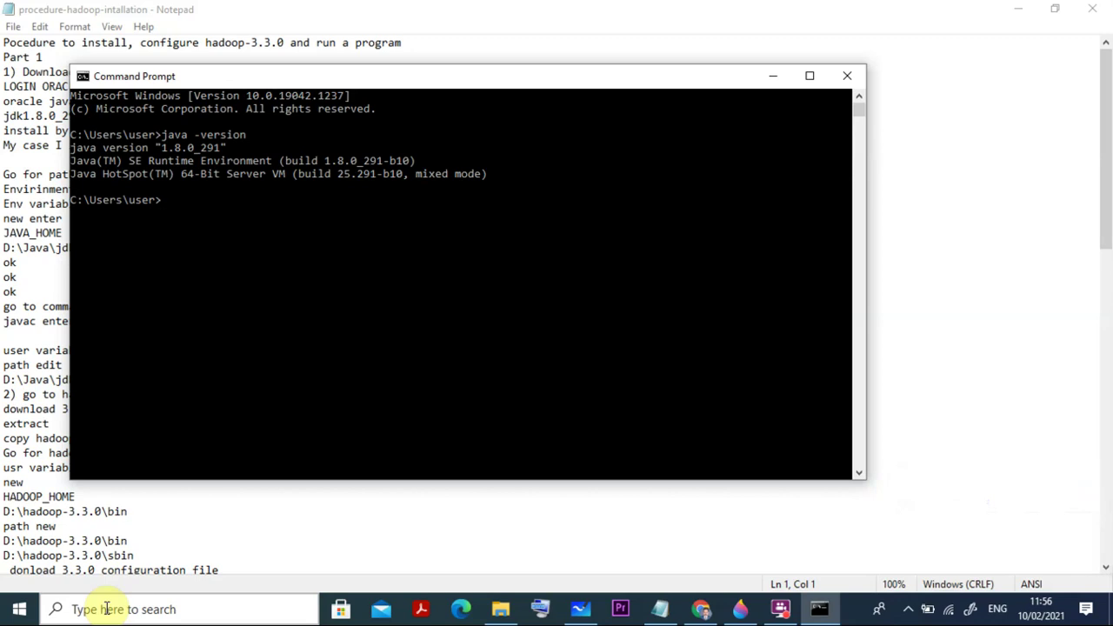
text(javac)
key(Return)
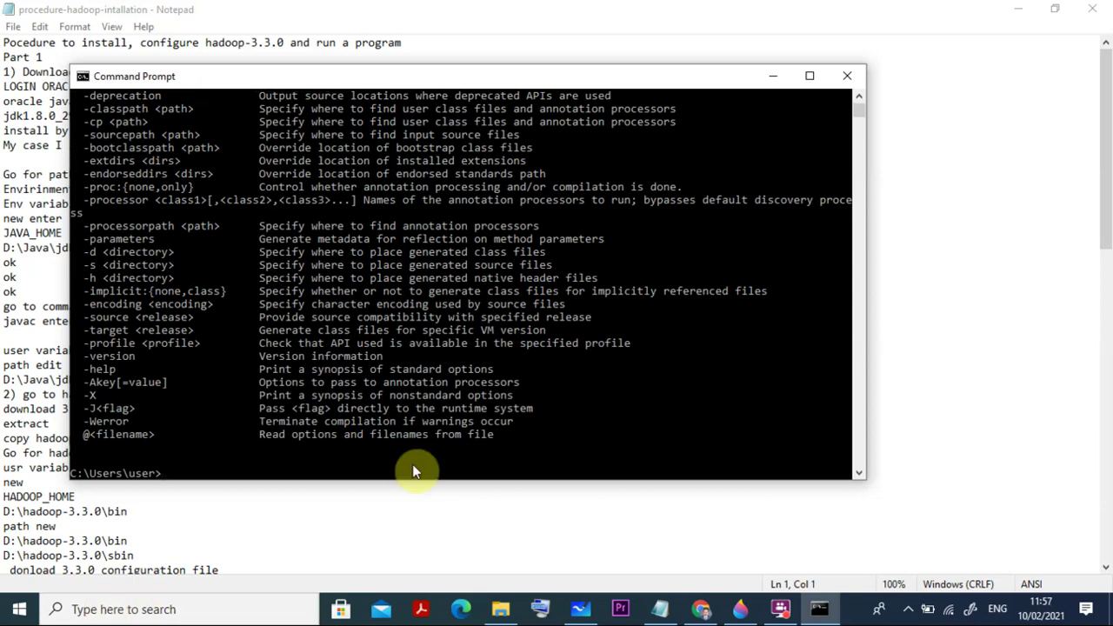
Minimise the open windows and bring up the Environment Variables settings from My PC's advanced system settings.
click(769, 78)
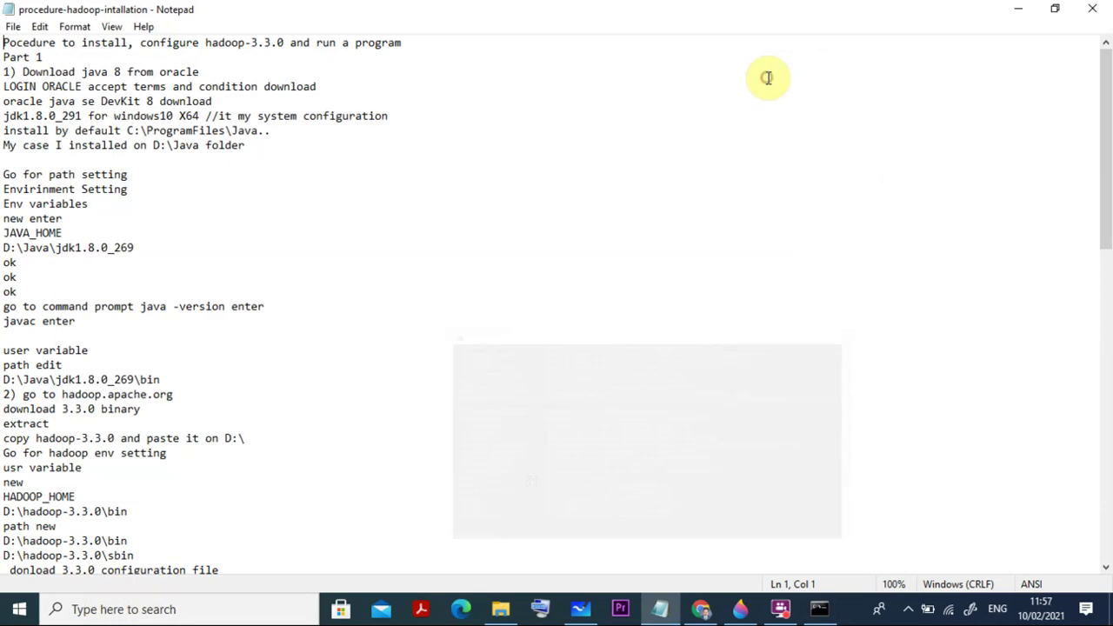
click(1020, 15)
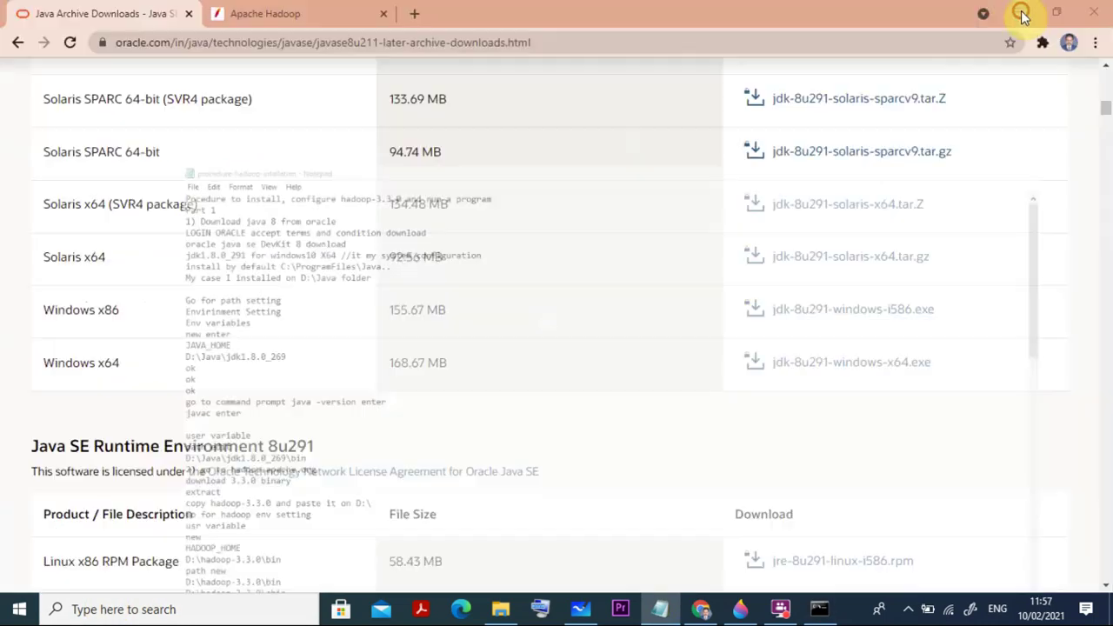
click(1015, 14)
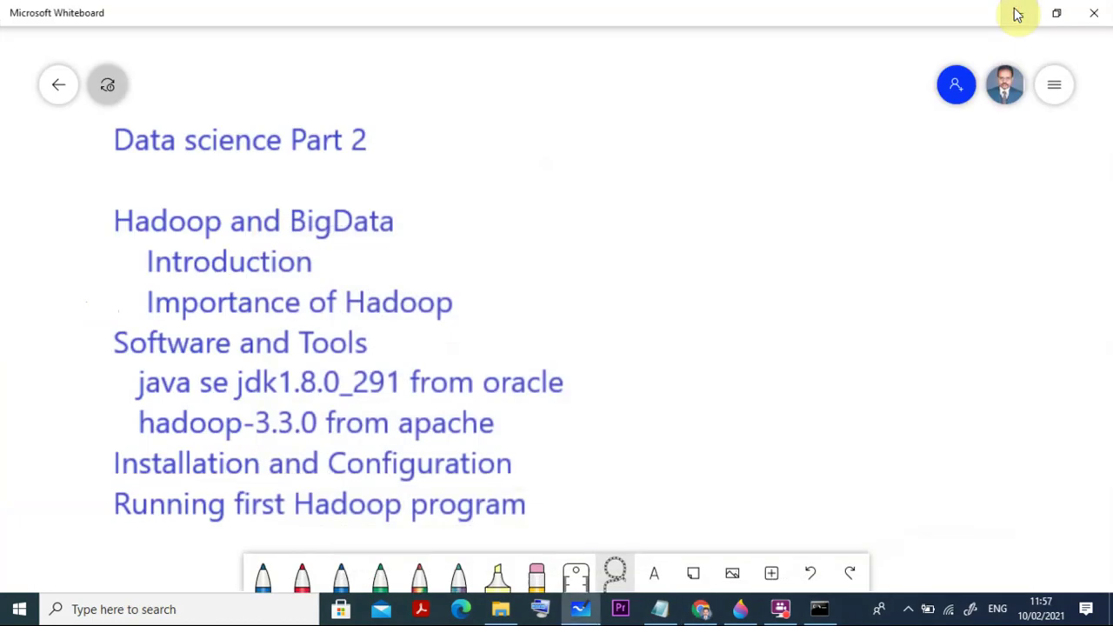
click(1017, 13)
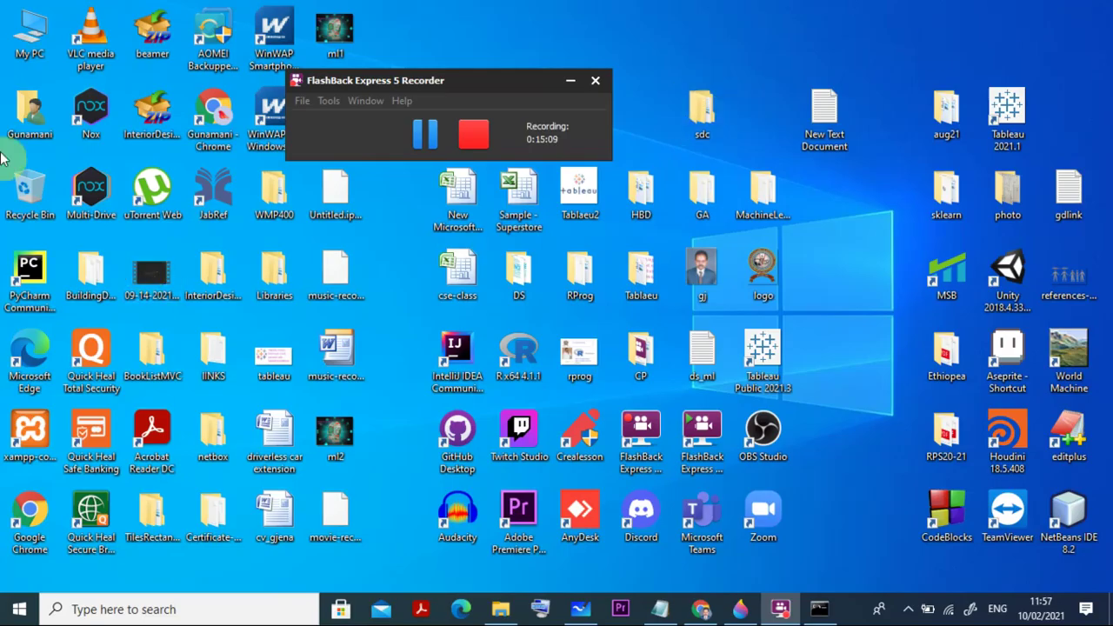
right_click(24, 36)
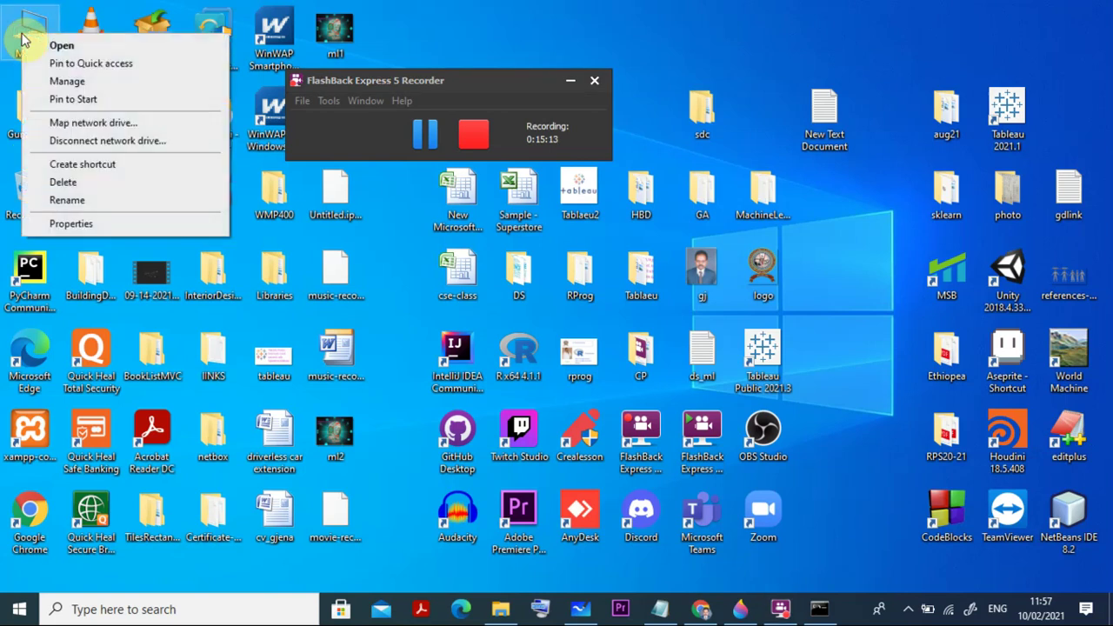
click(75, 223)
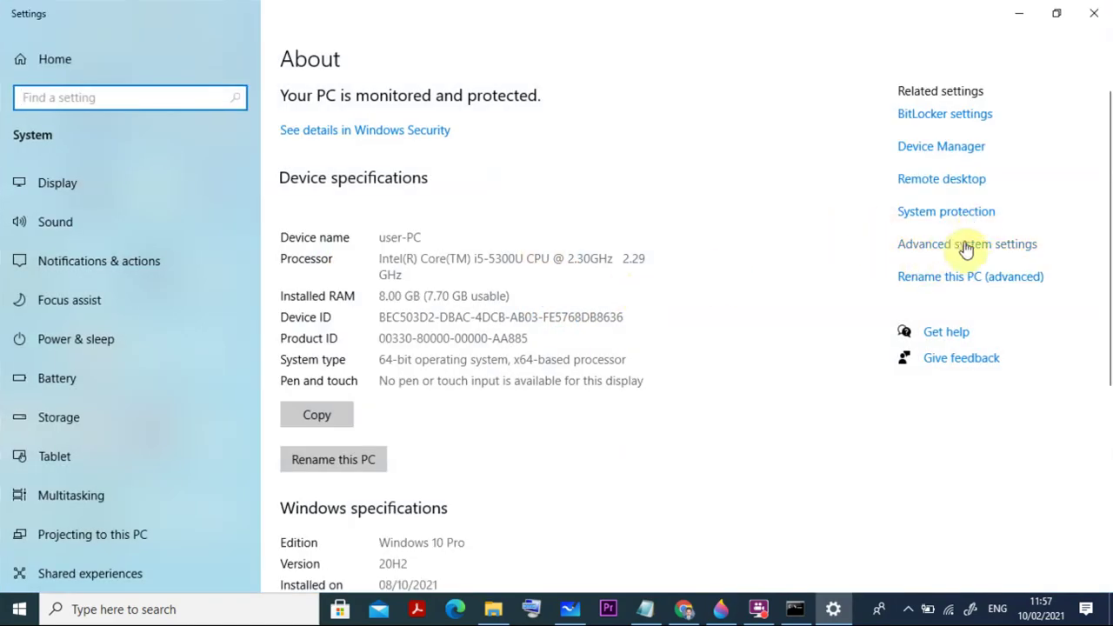
click(964, 247)
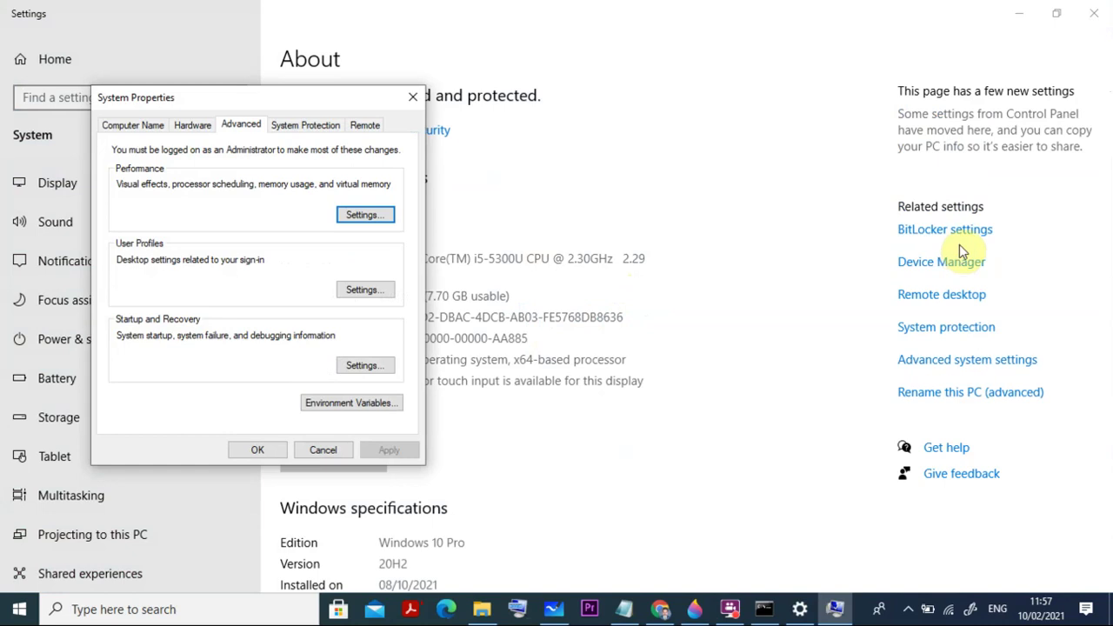
click(360, 410)
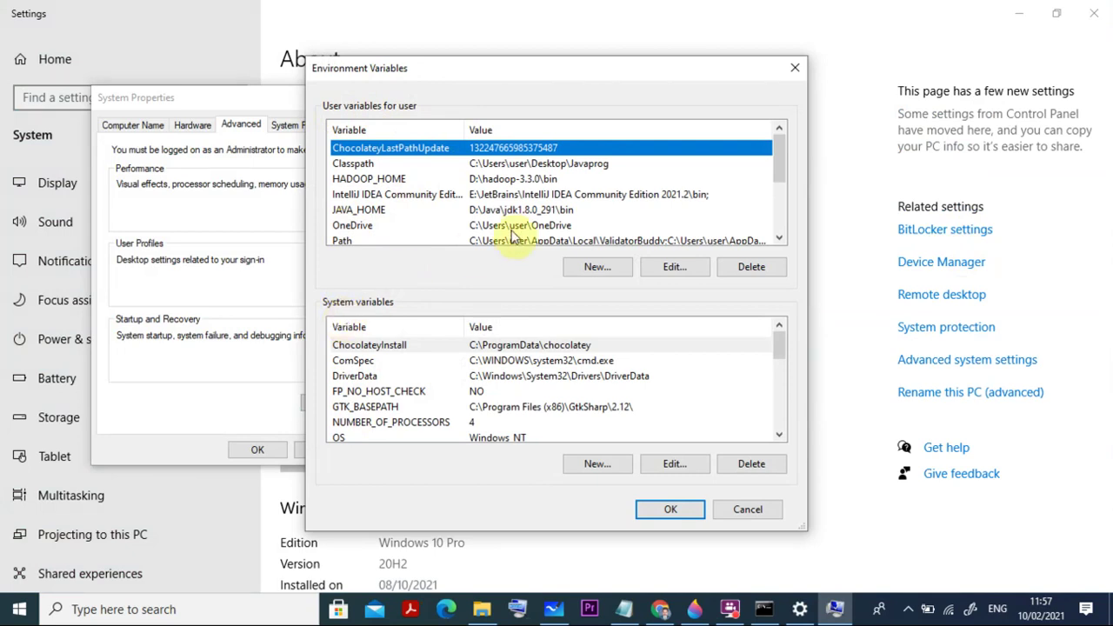
Review the new user variable form and the entries of the system Path variable without editing, and close System Properties.
click(583, 268)
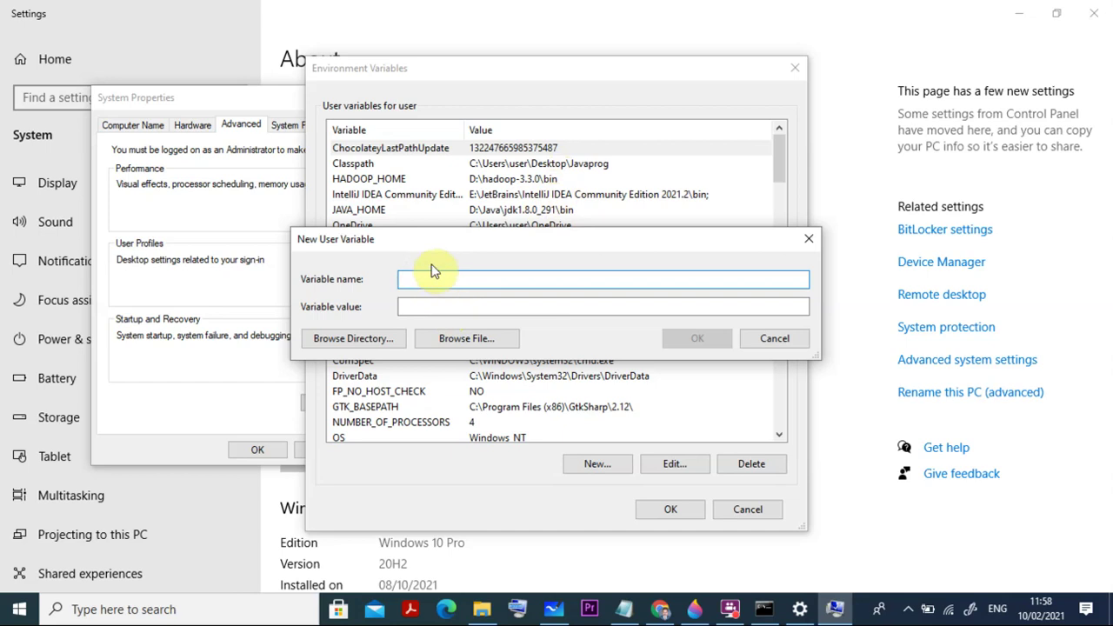
click(756, 338)
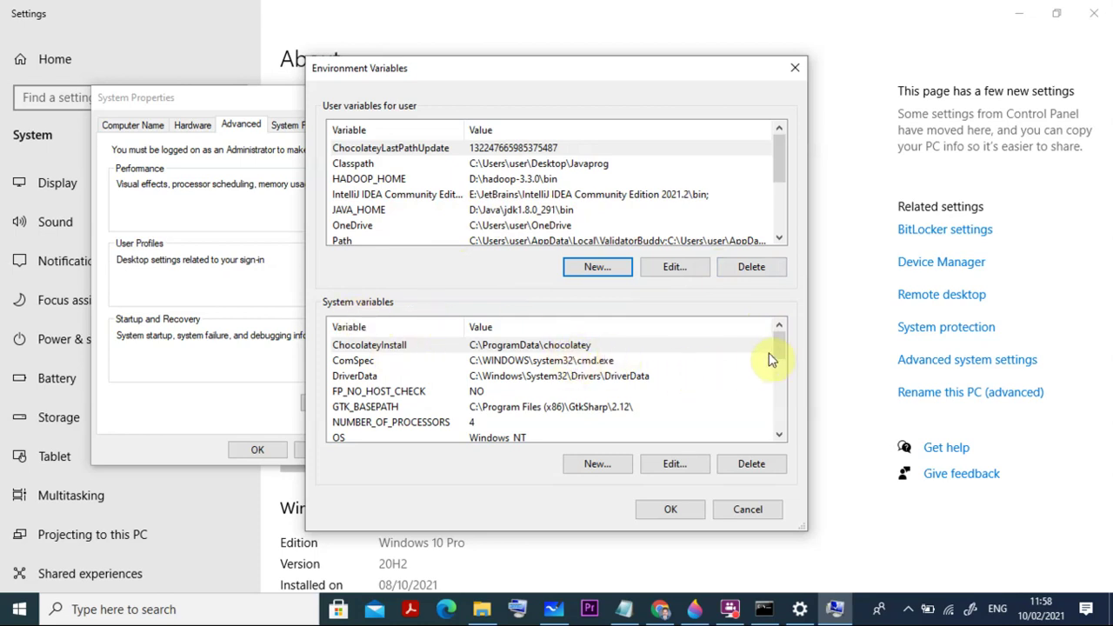
scroll(777, 359, down, 1)
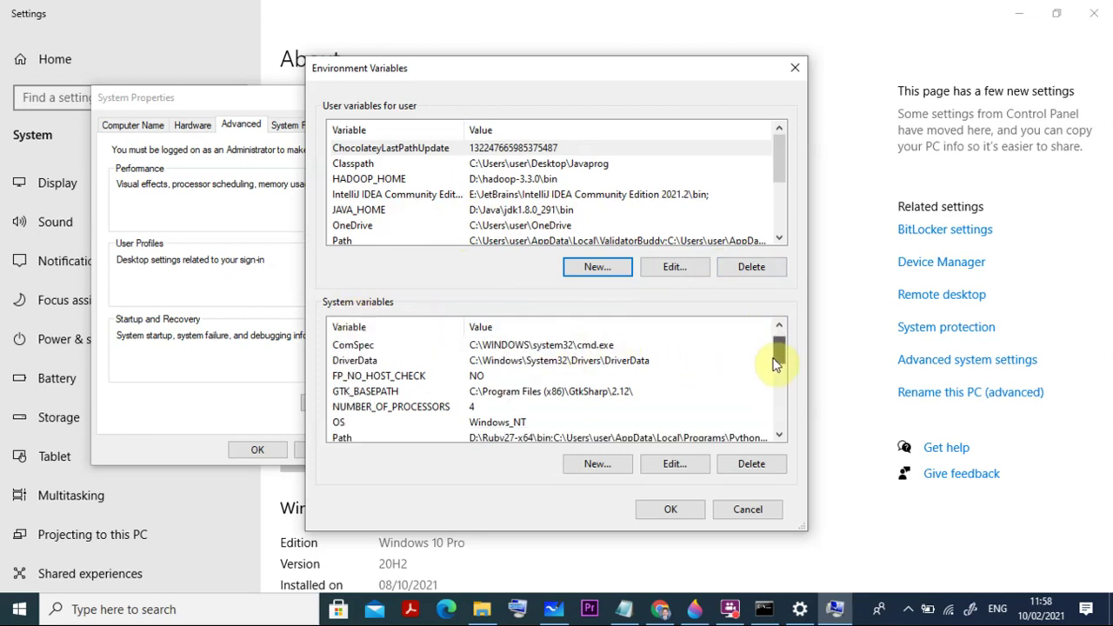
click(350, 406)
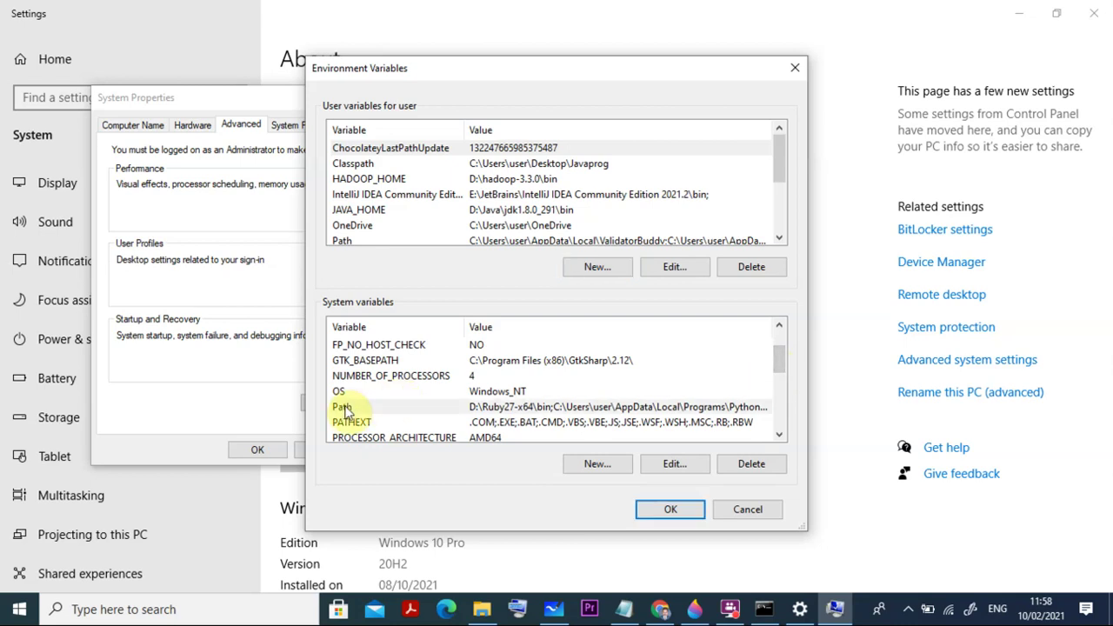
click(672, 465)
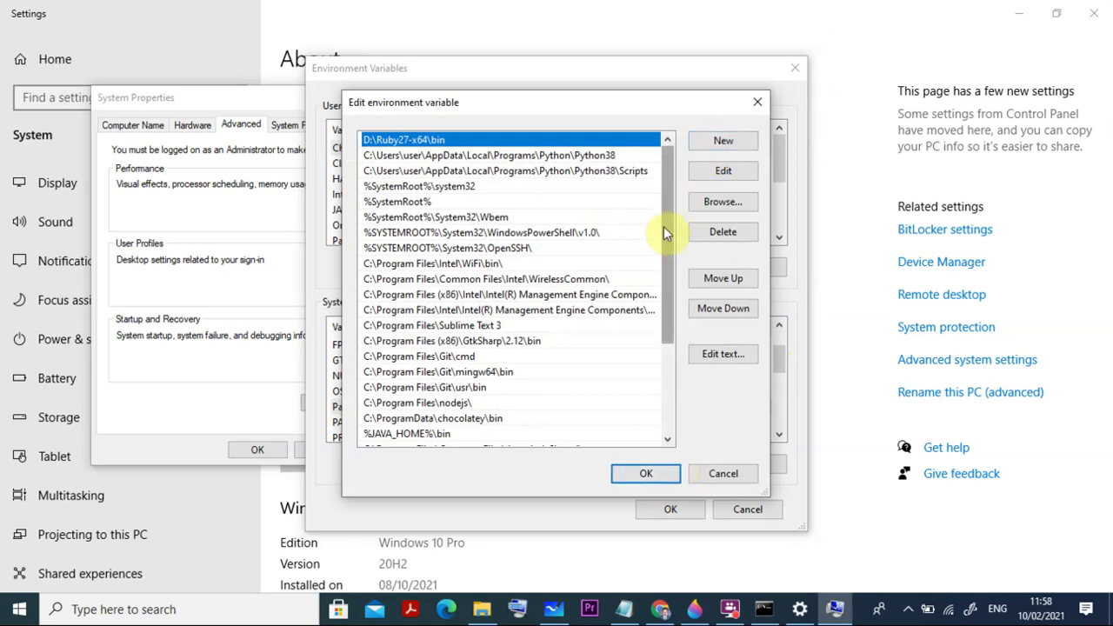
drag(663, 224, 663, 314)
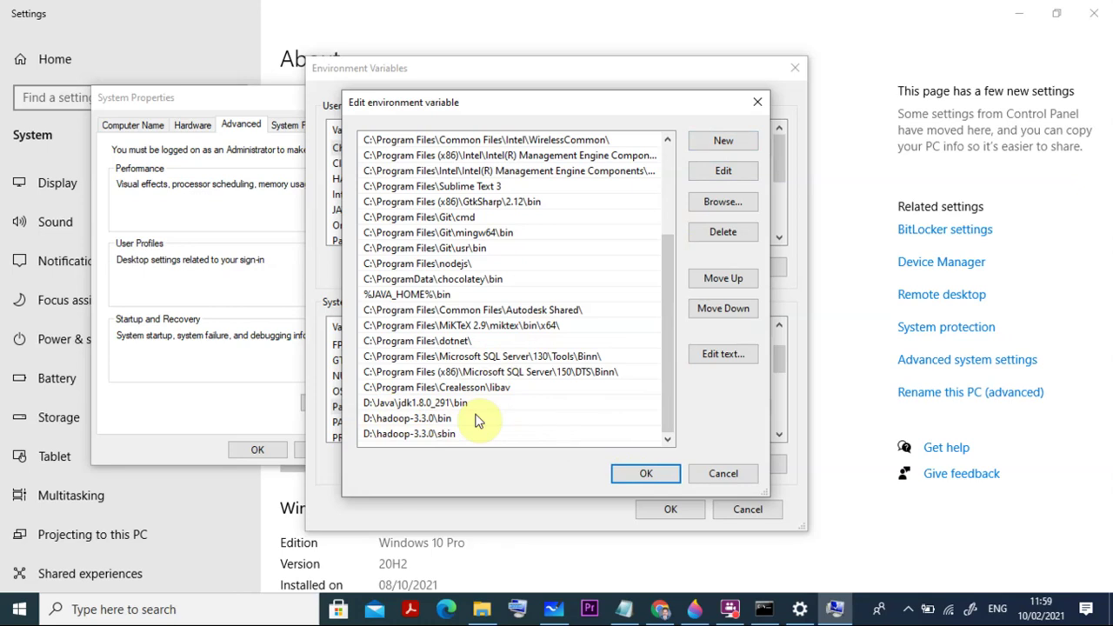
click(713, 472)
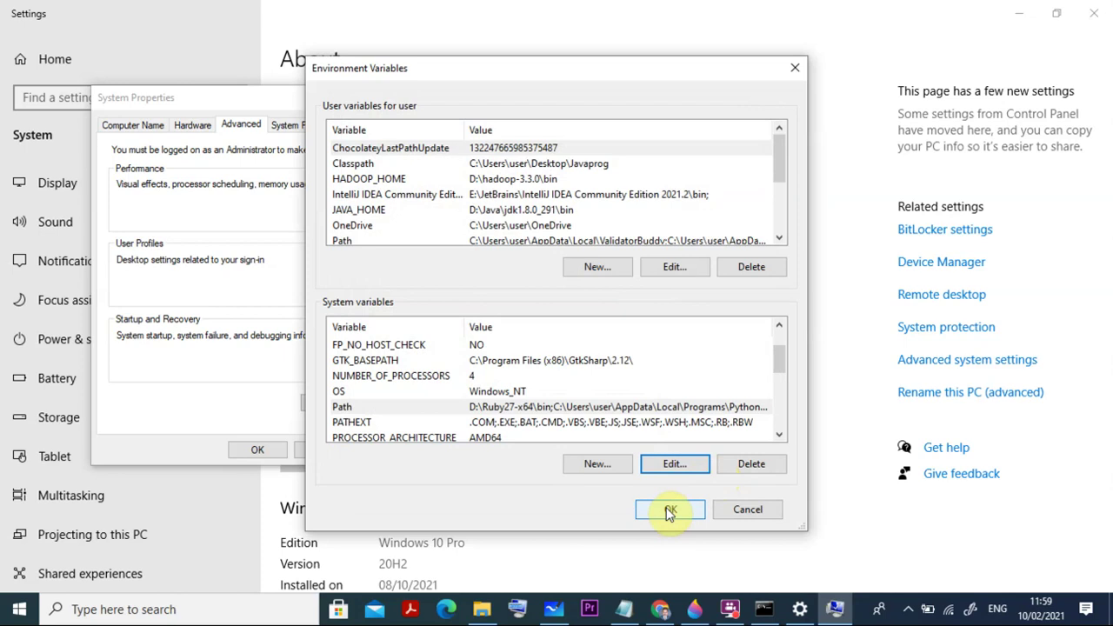
click(670, 511)
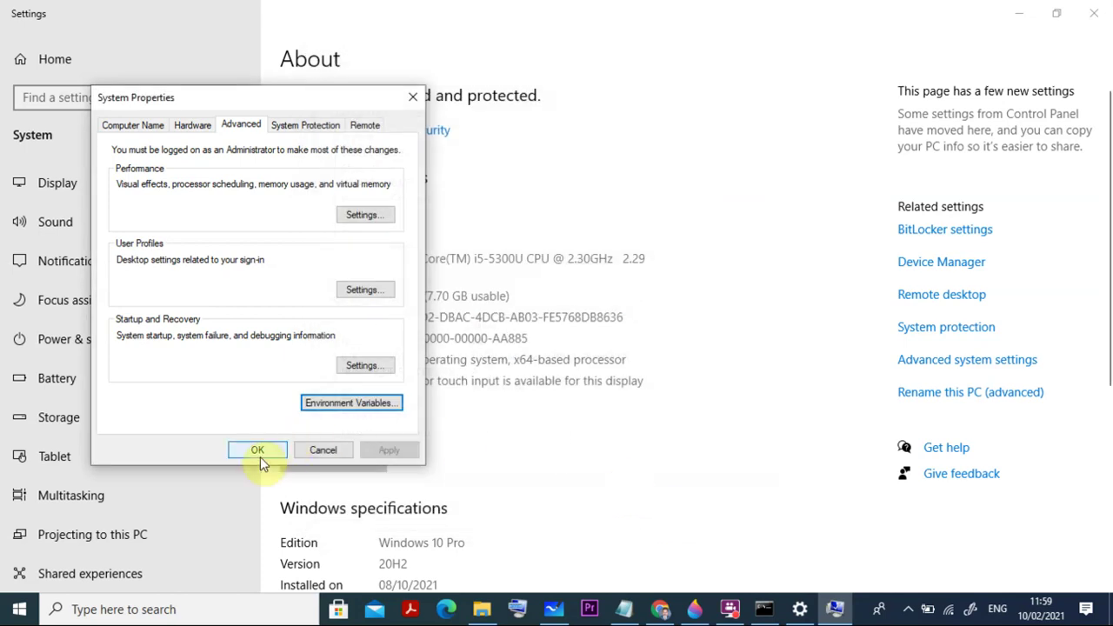
click(257, 452)
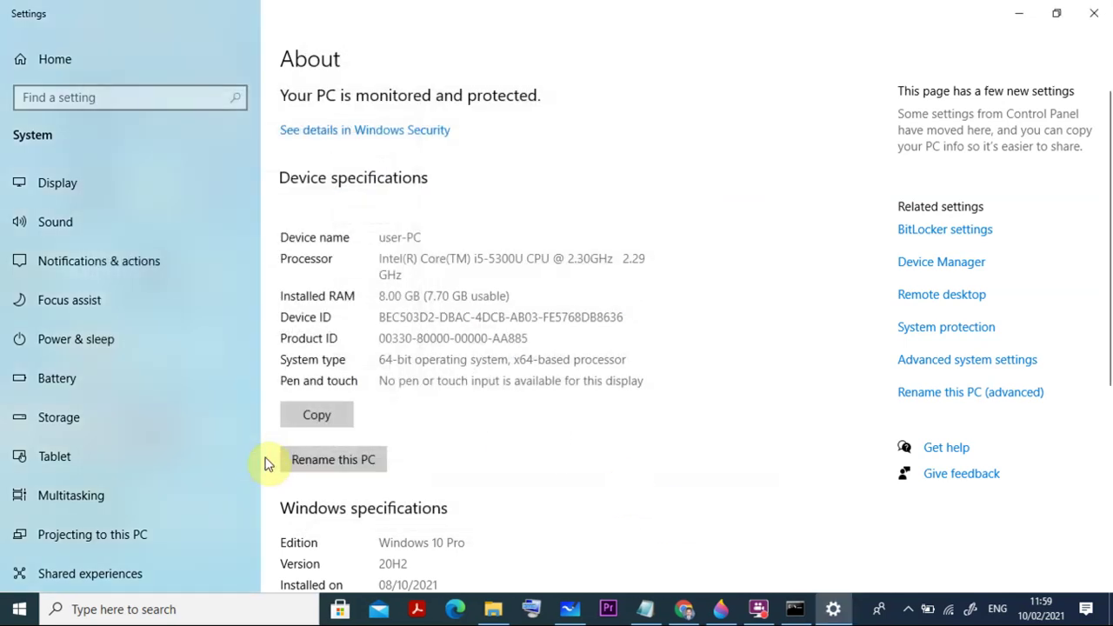
Clear the Command Prompt screen with cls, and minimise it and the Settings window.
click(797, 612)
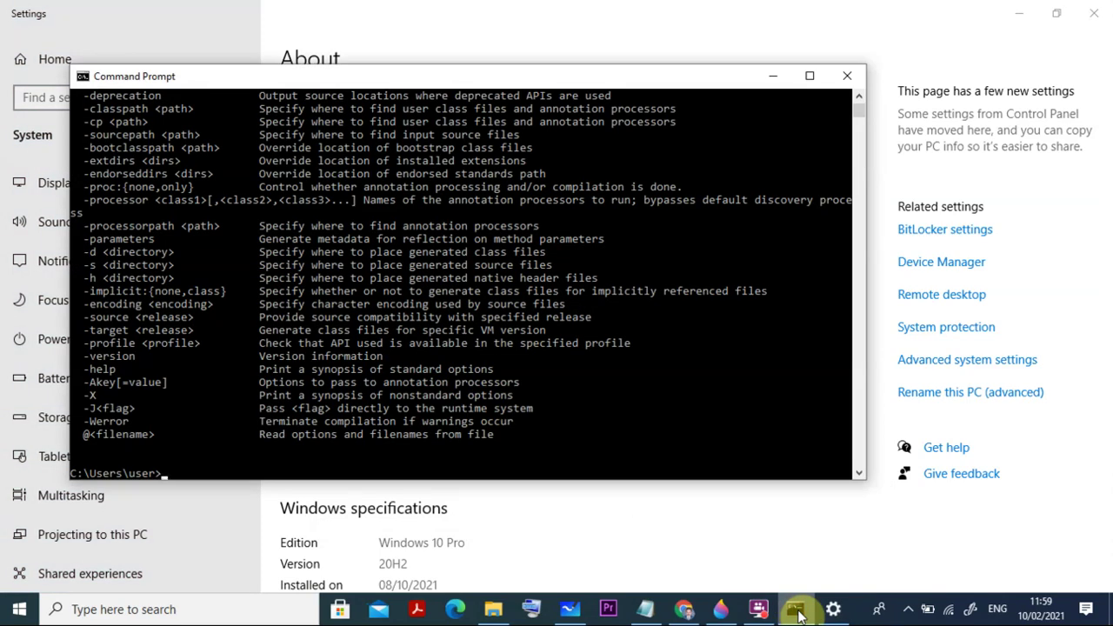
text(cls)
key(Return)
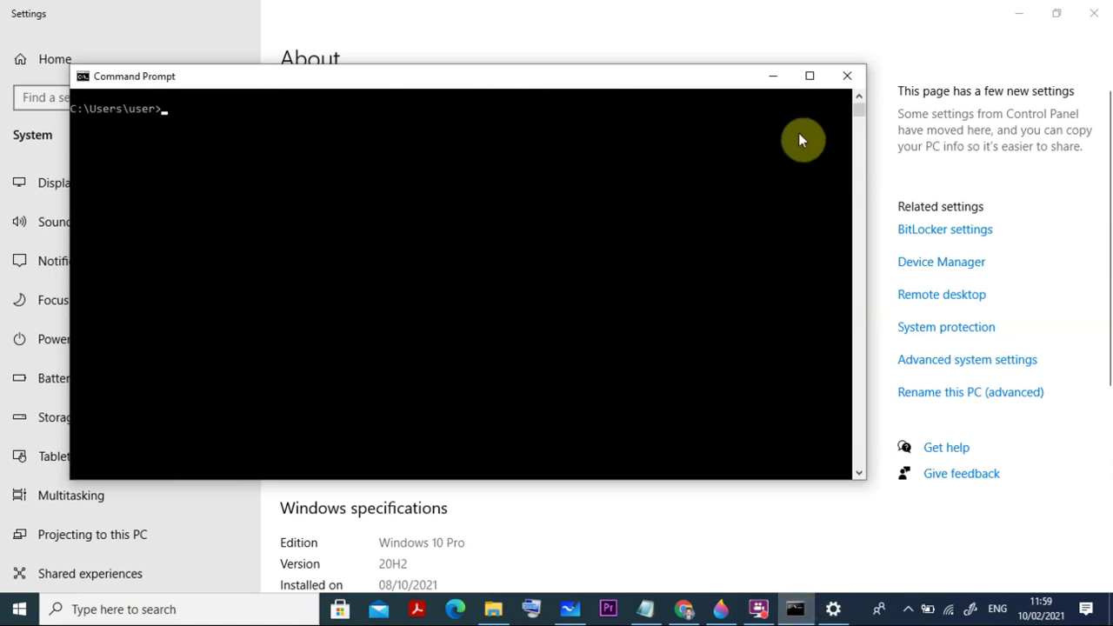
click(765, 77)
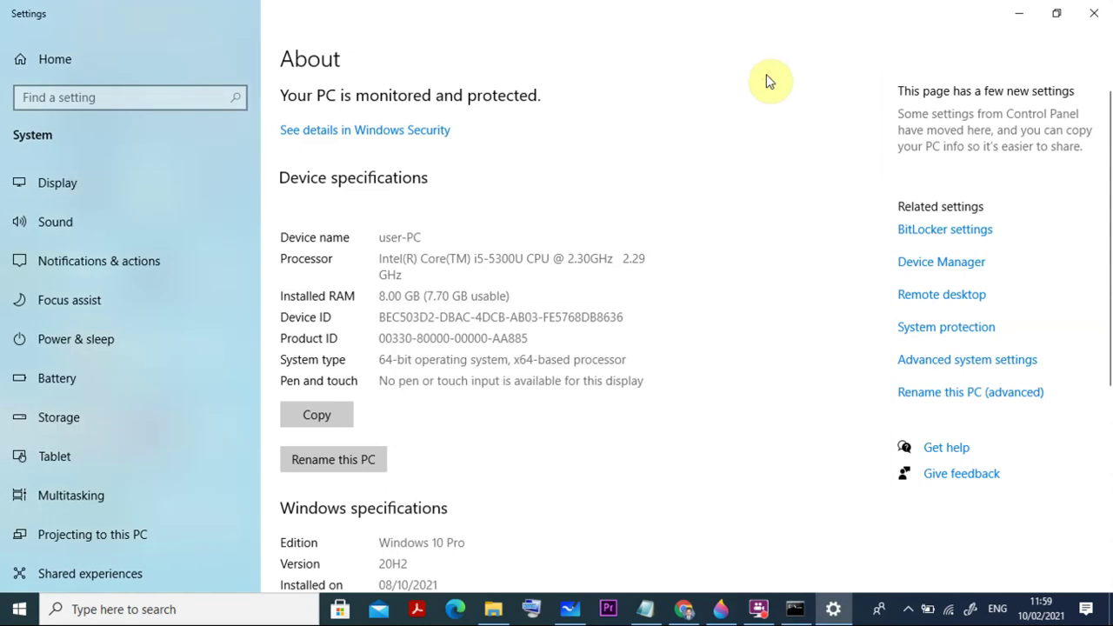
click(1019, 12)
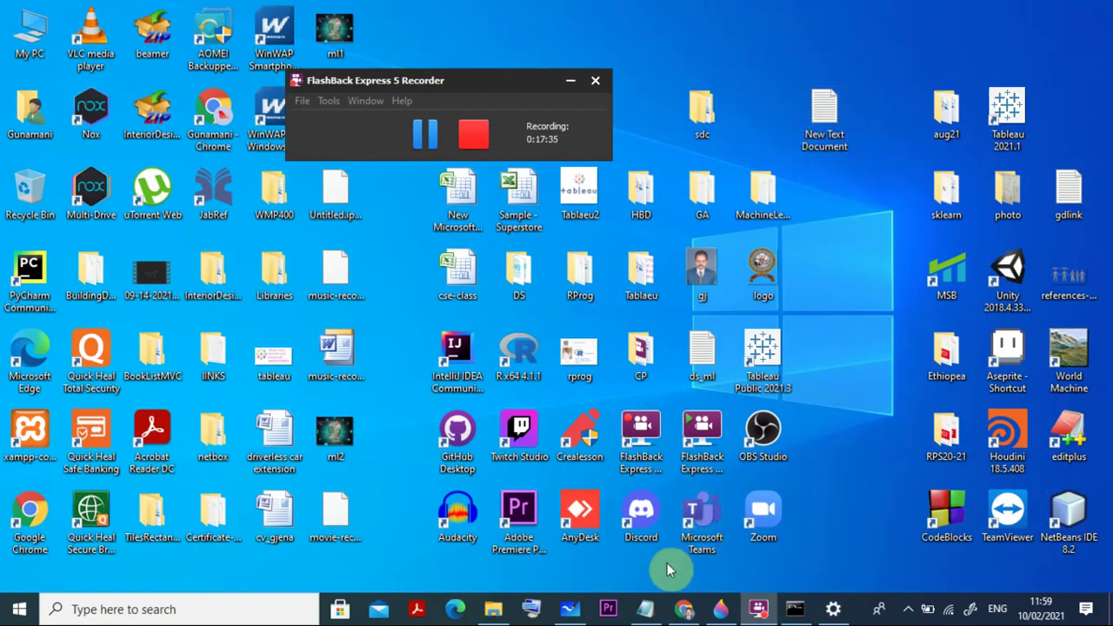
Consult the Notepad installation procedure and the download options on the Apache Hadoop 3.3.0 release page in Chrome, and return to the desktop.
click(646, 611)
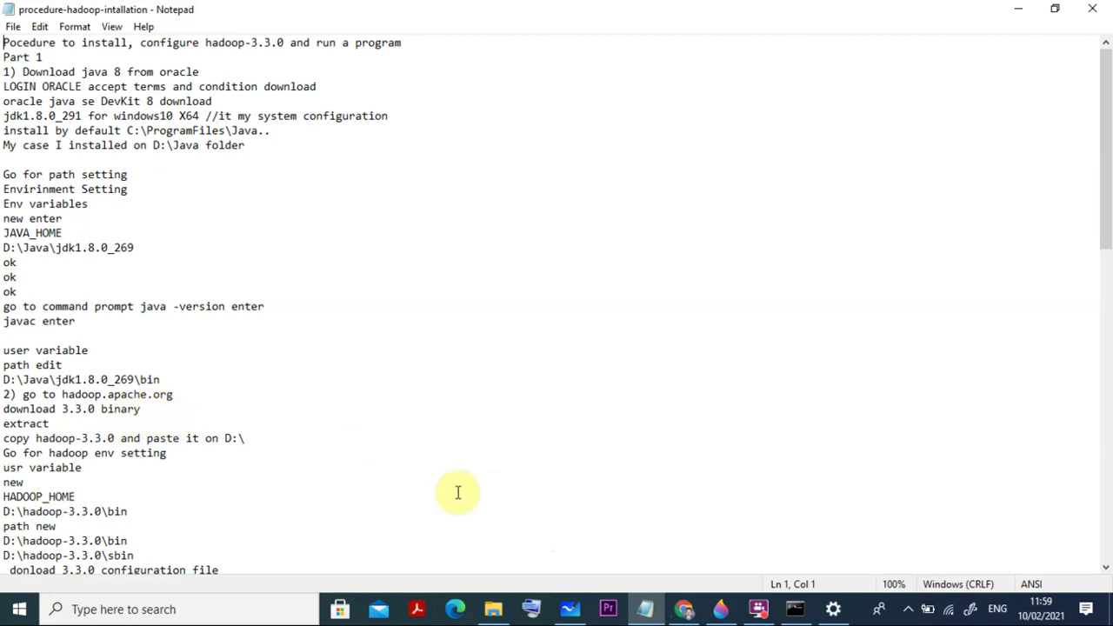
click(686, 612)
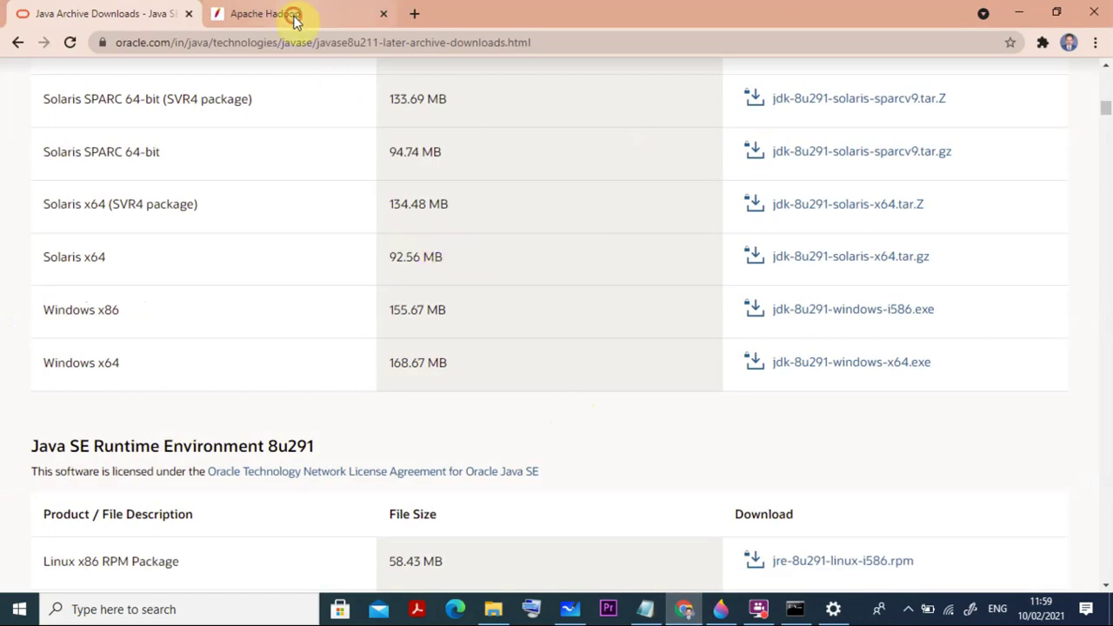
click(294, 19)
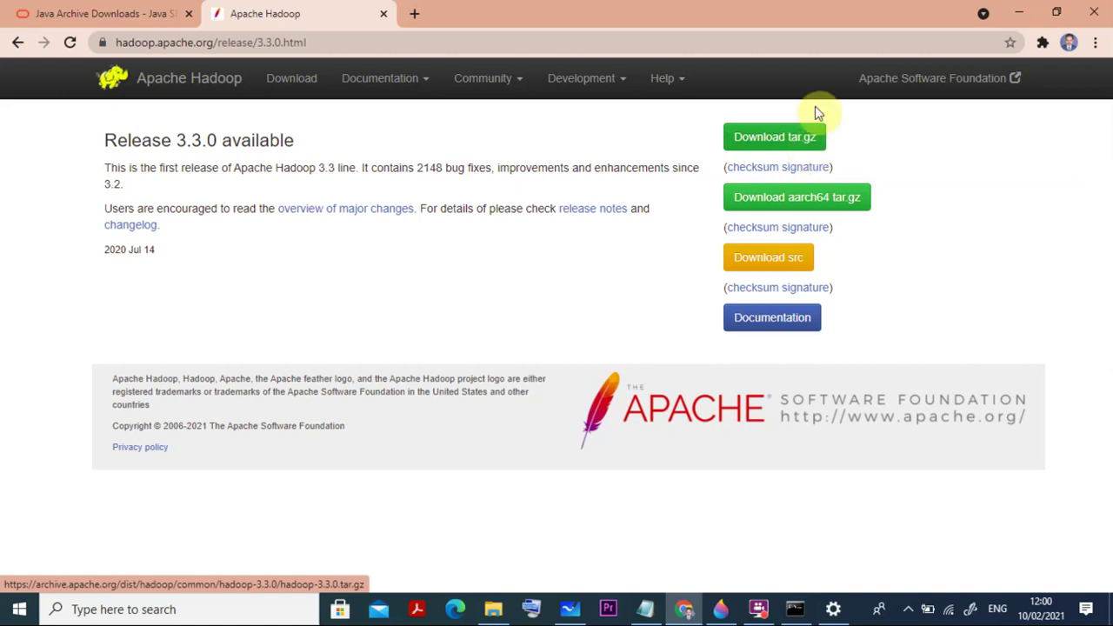
click(1019, 13)
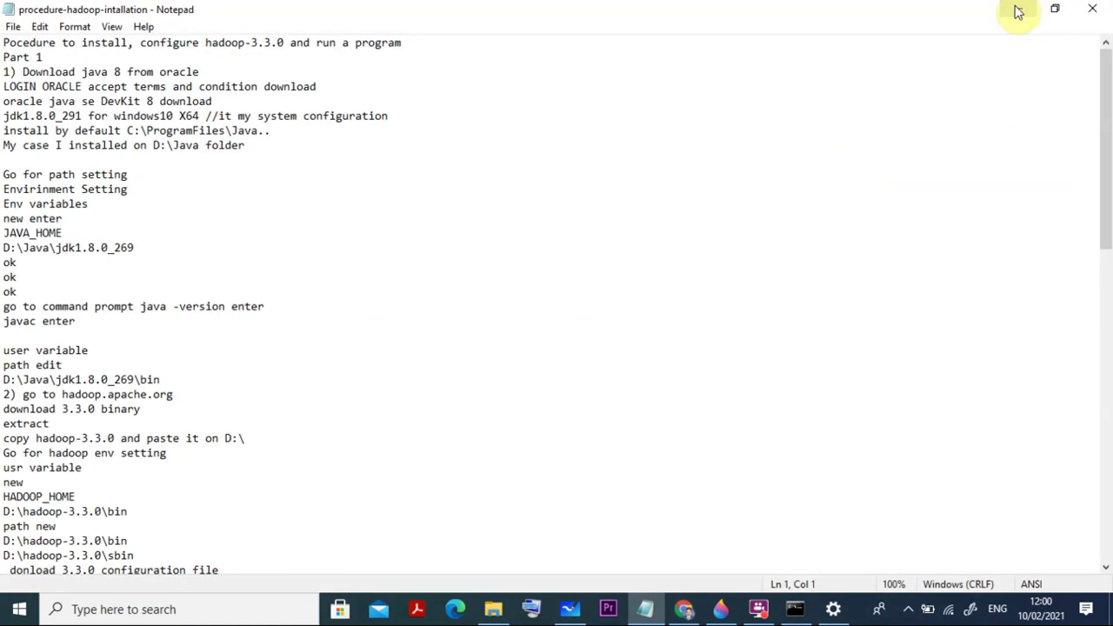
click(1022, 11)
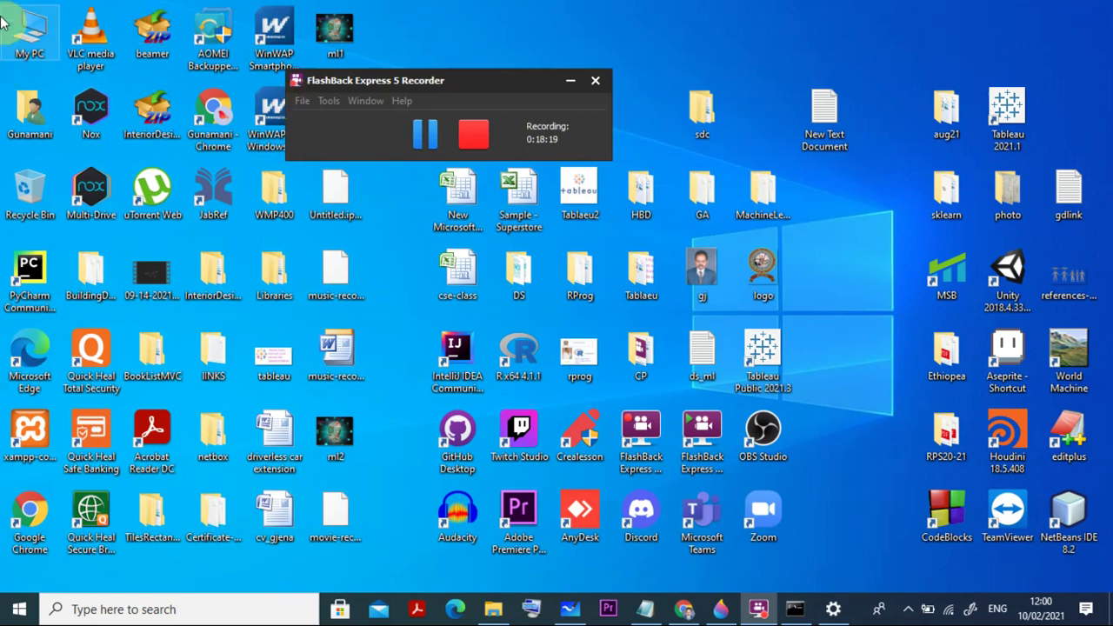
Examine the hadoop-3.3.0 folder inside HADOOP_SOFTWARE on drive D:, view the contents of drive C:, and close File Explorer.
click(39, 33)
double_click(39, 33)
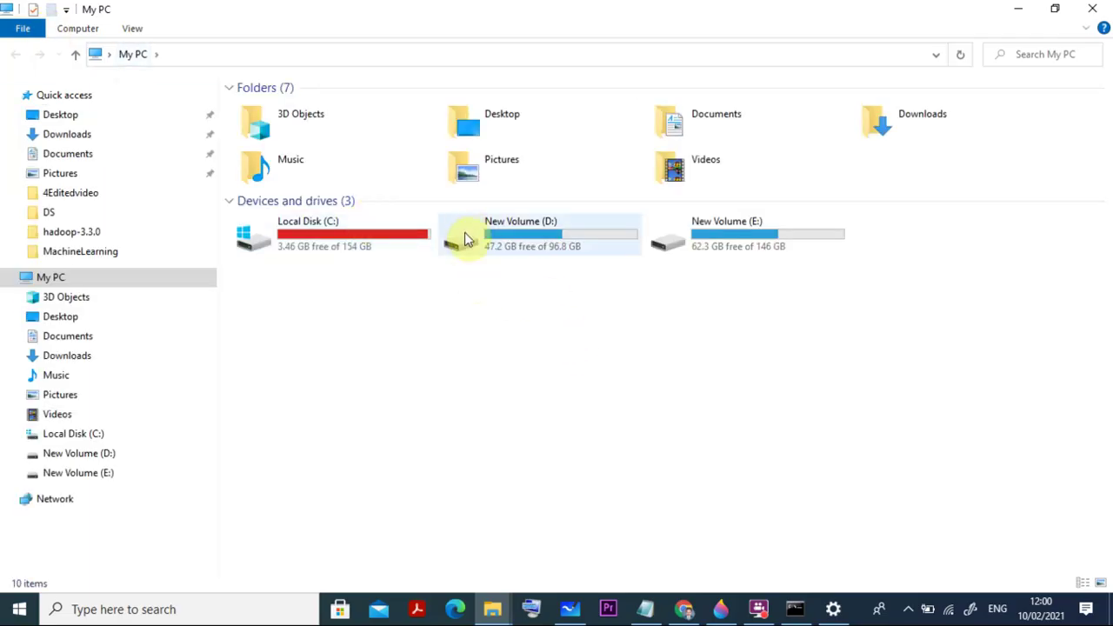
double_click(465, 239)
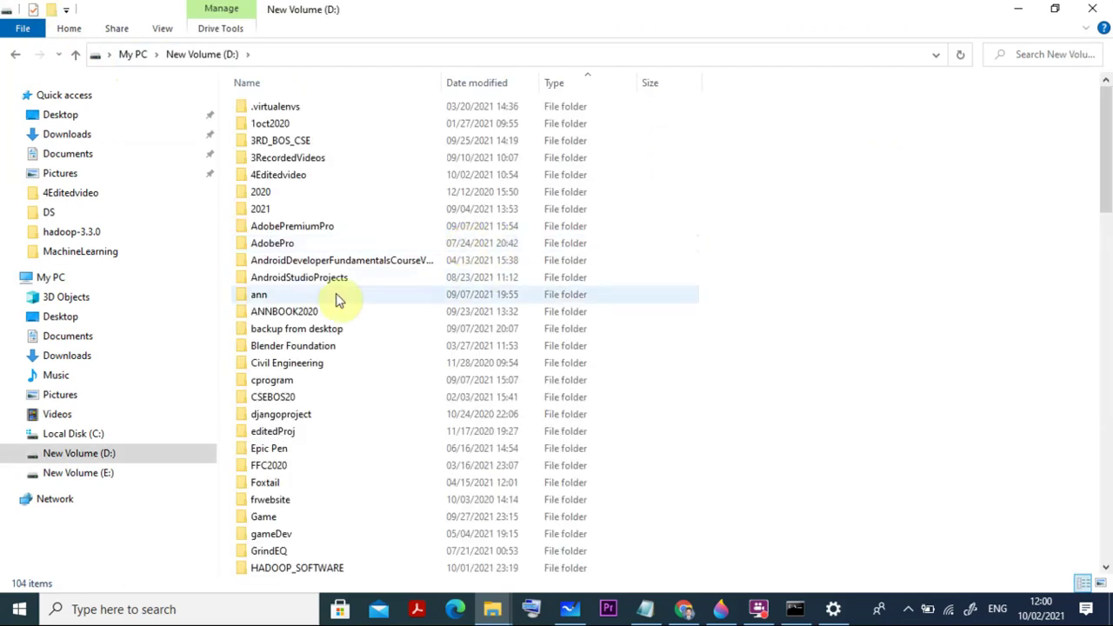
scroll(385, 395, down, 3)
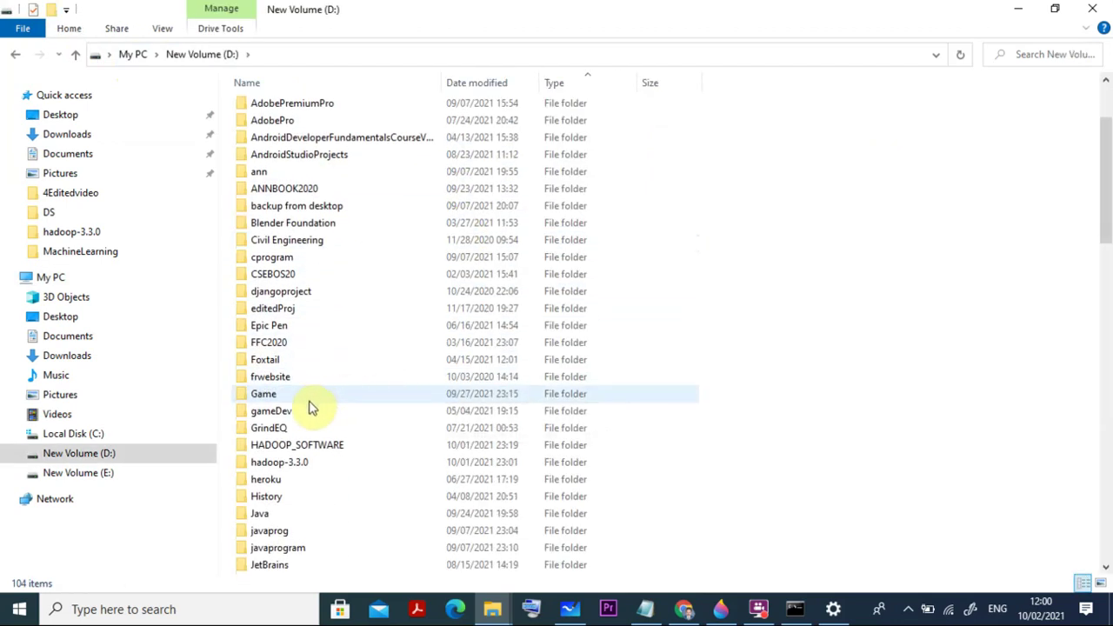
double_click(275, 445)
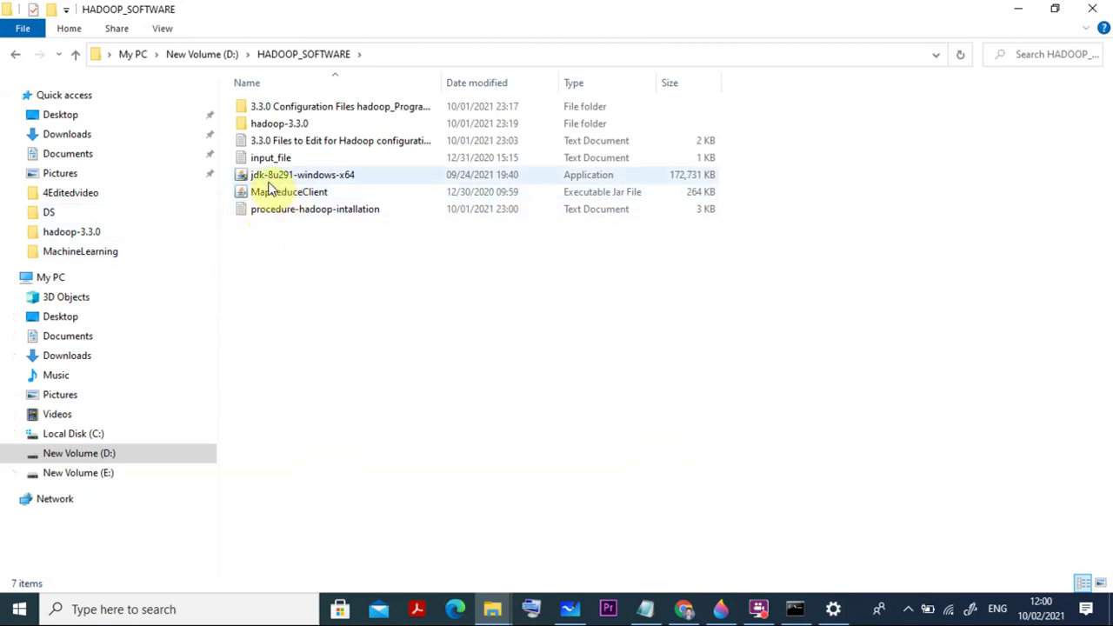
mouse_move(298, 179)
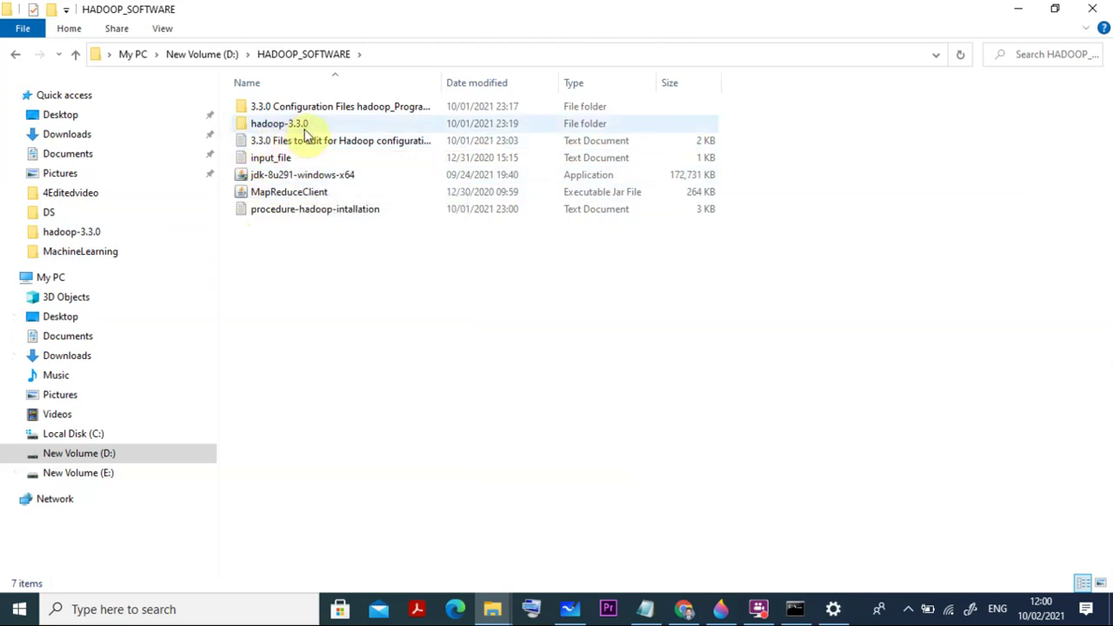
mouse_move(306, 135)
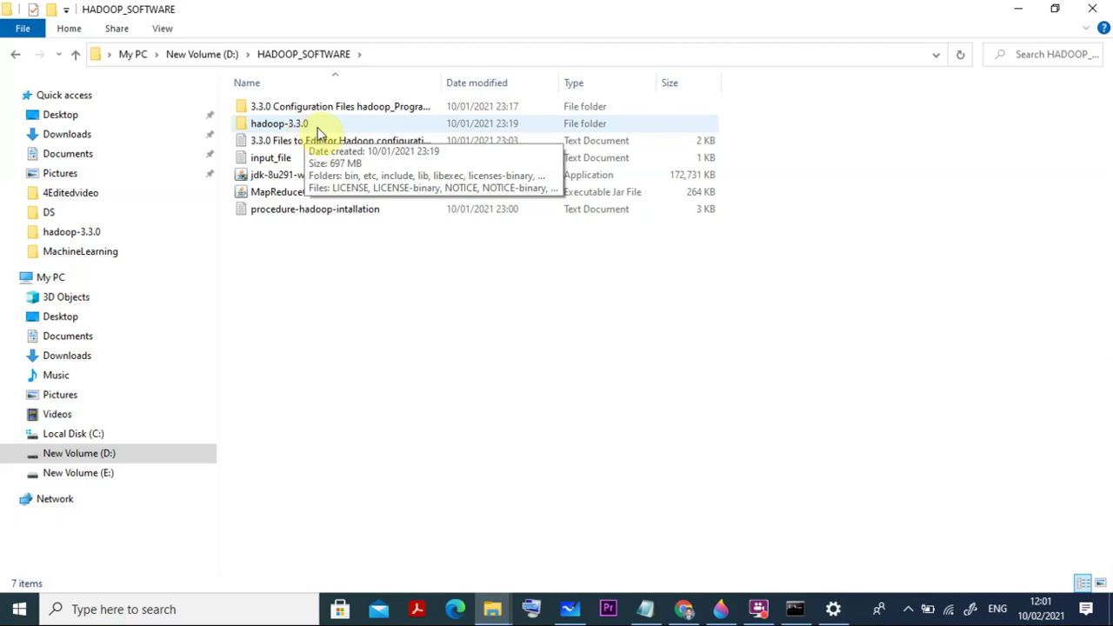
click(67, 435)
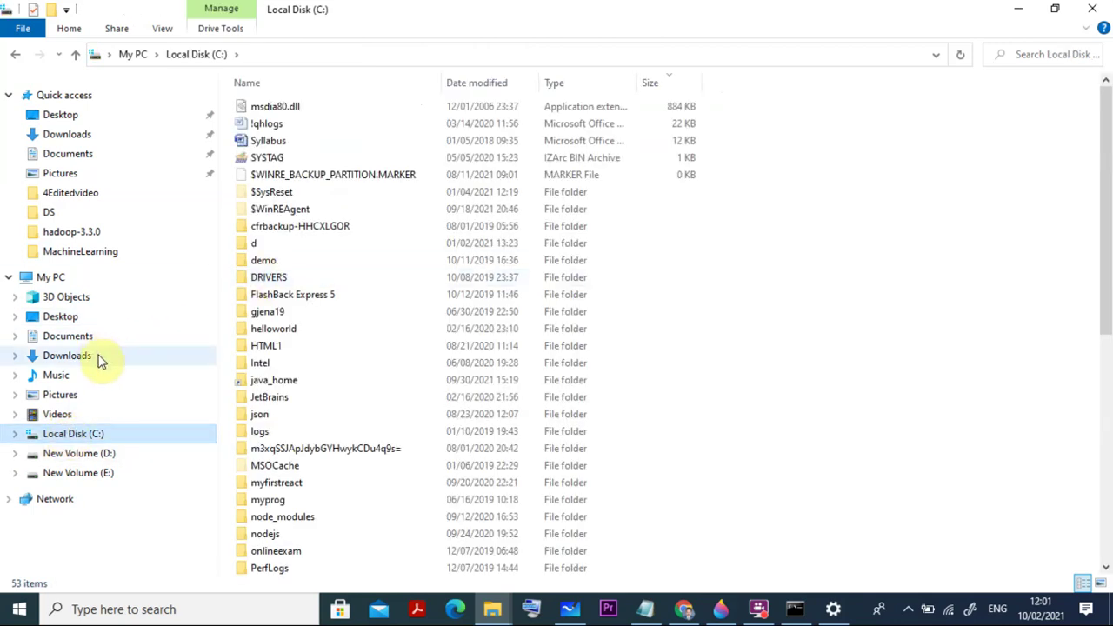
click(1093, 8)
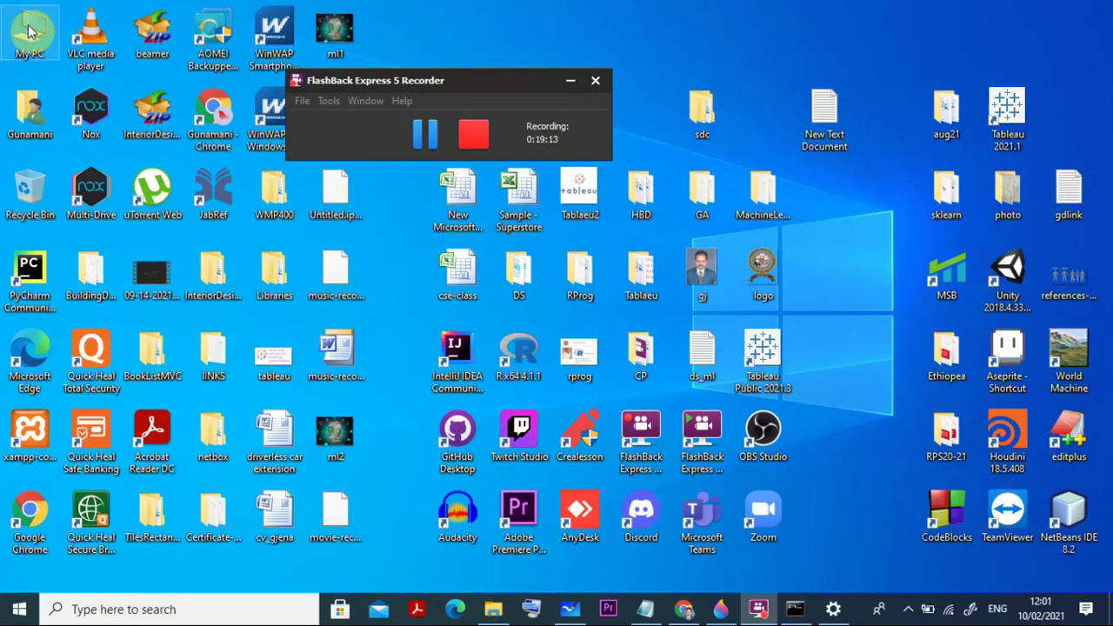
Review the contents of the HADOOP_SOFTWARE folder on drive D: from My PC, and minimise its window.
double_click(29, 32)
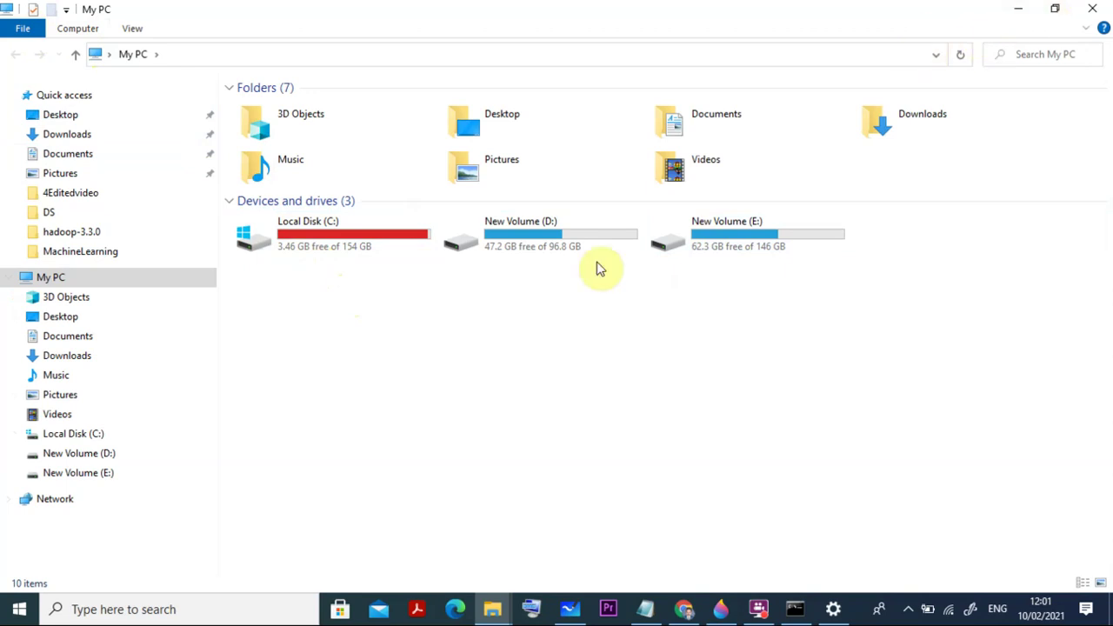
click(476, 241)
double_click(475, 241)
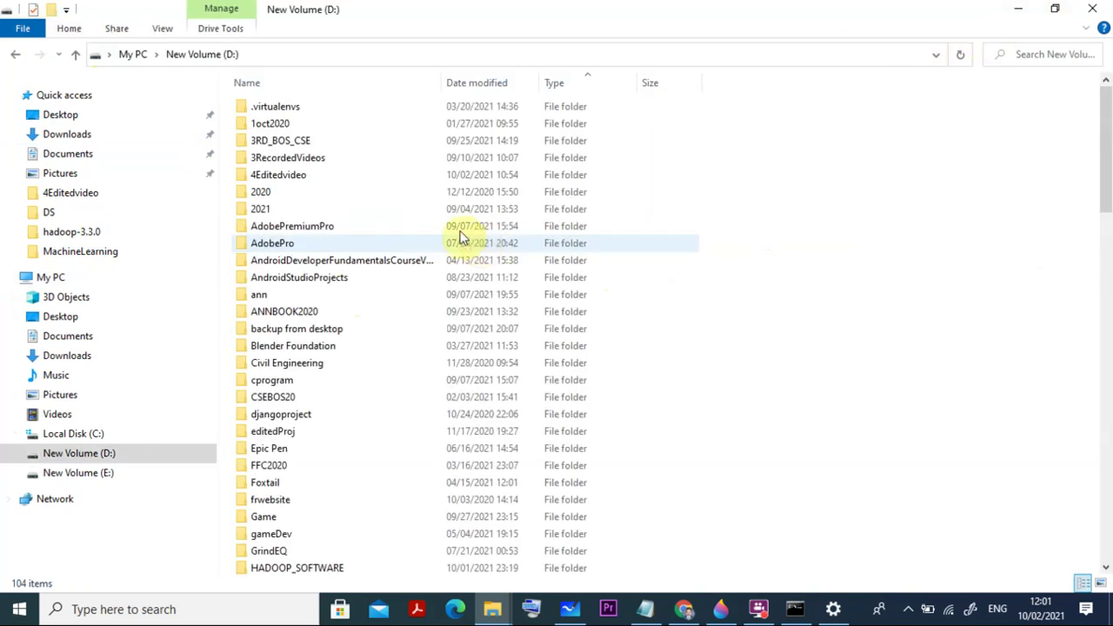
scroll(322, 512, down, 3)
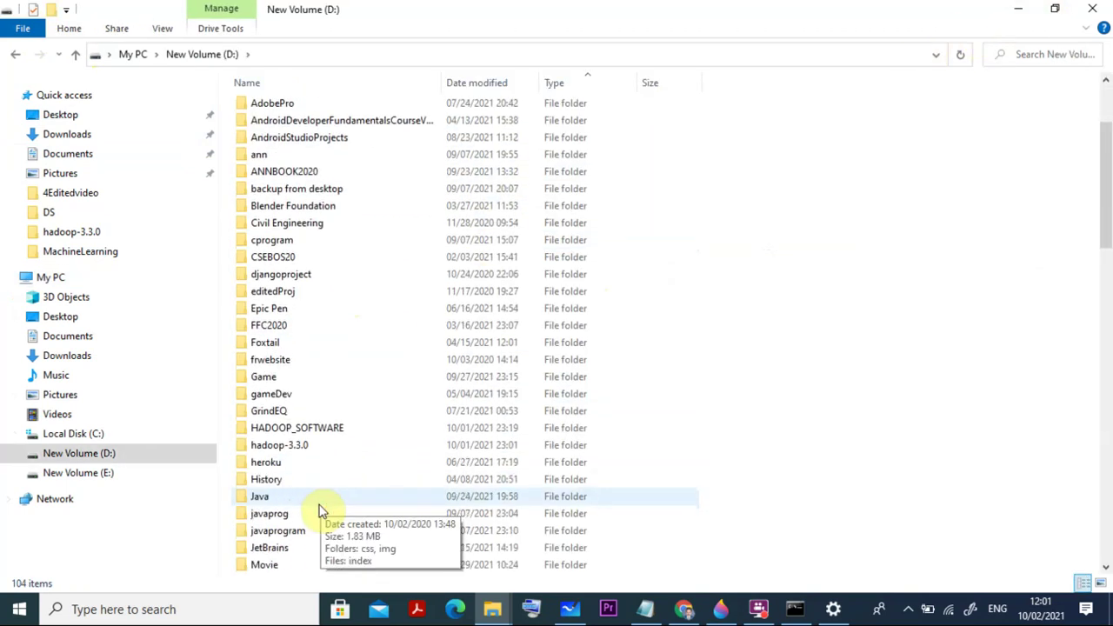
click(280, 429)
double_click(280, 429)
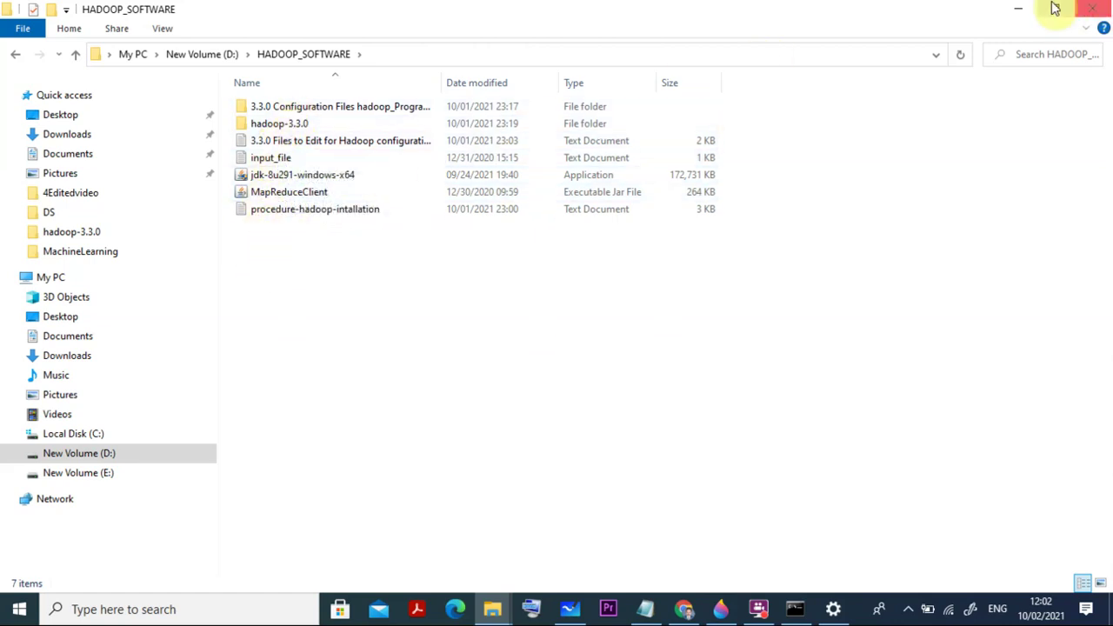
click(1019, 8)
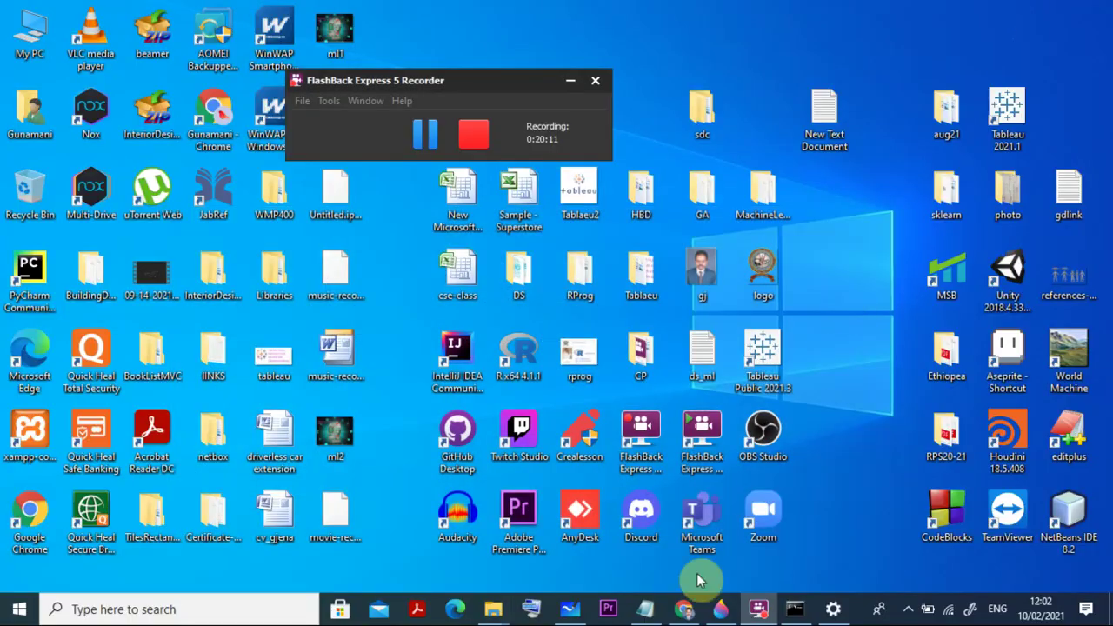
Read the Hadoop environment, configuration and Part 2 sections of the procedure-hadoop-intallation notes in Notepad, and minimise them.
click(645, 608)
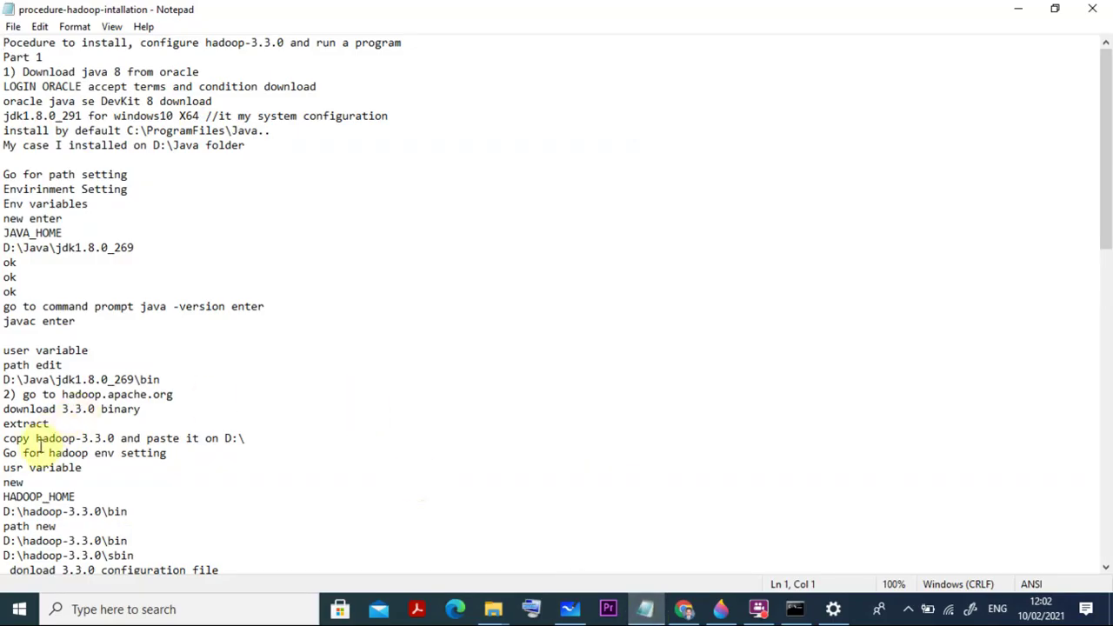
scroll(39, 448, down, 6)
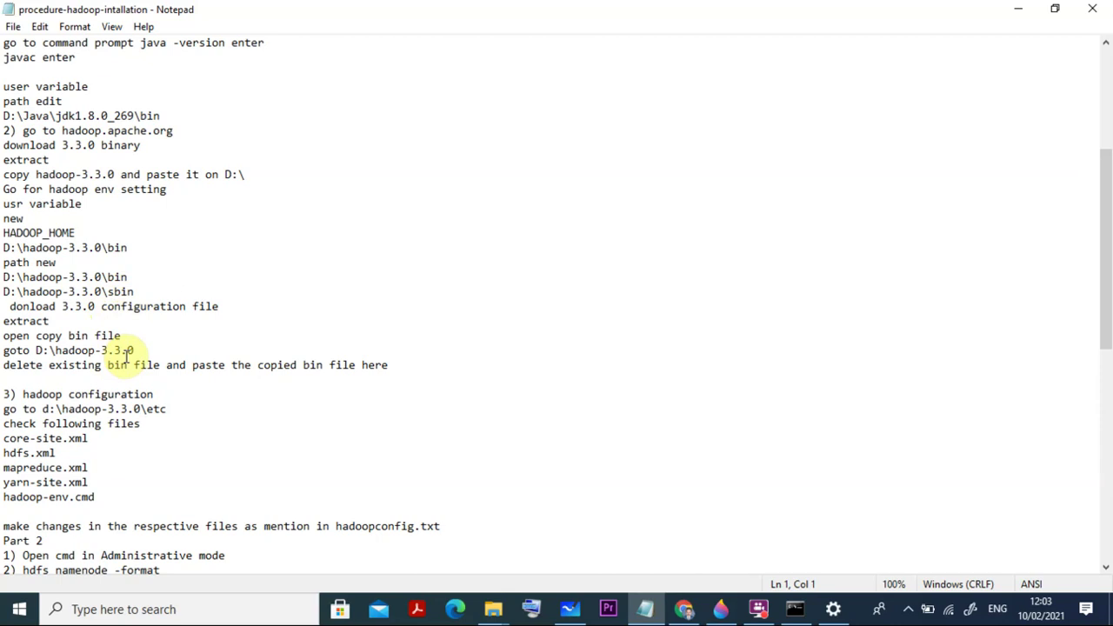
scroll(109, 423, down, 7)
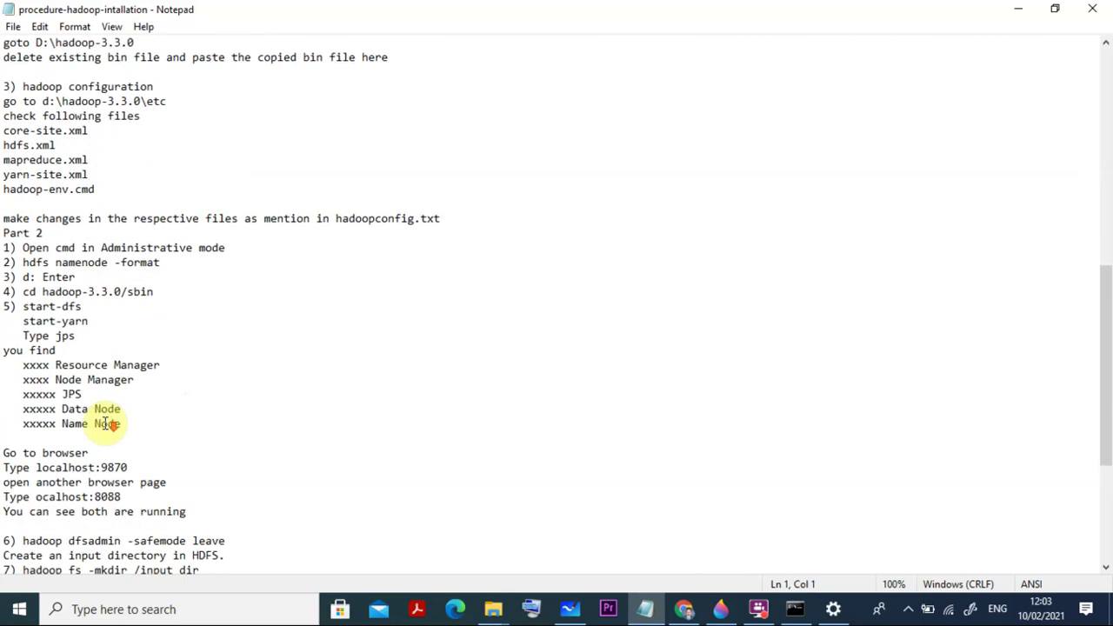
scroll(111, 424, up, 2)
scroll(109, 423, up, 1)
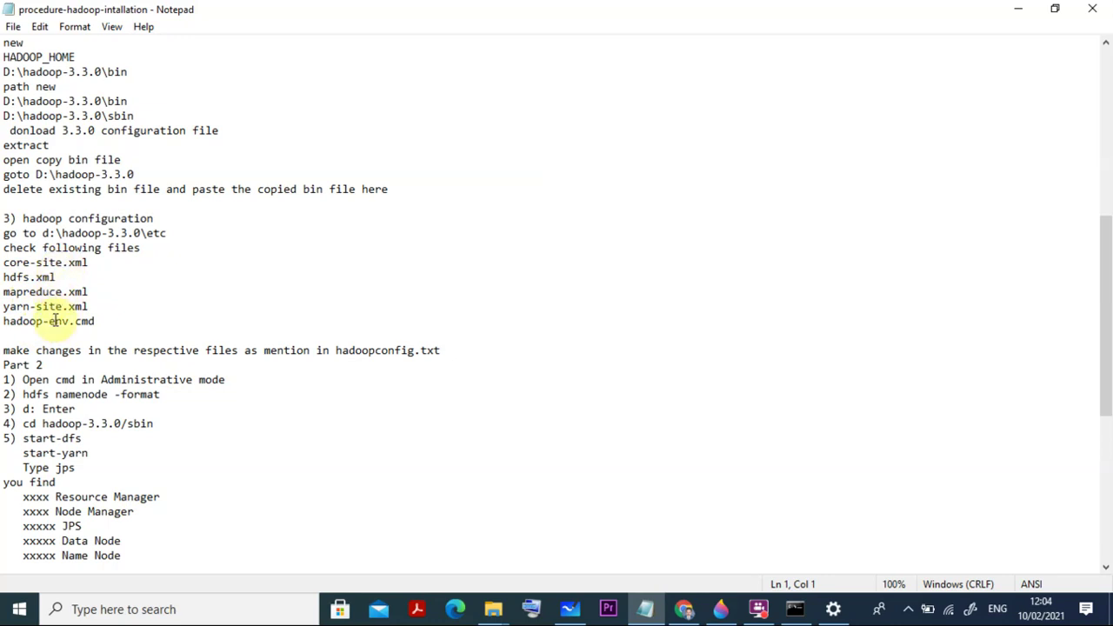
scroll(232, 340, down, 6)
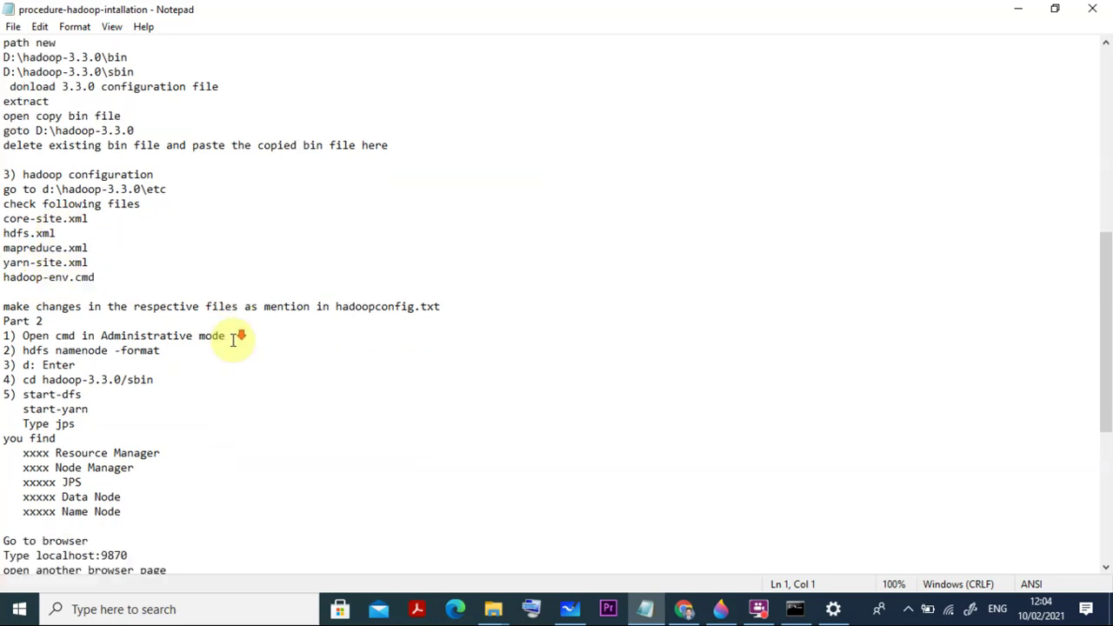
scroll(233, 340, up, 7)
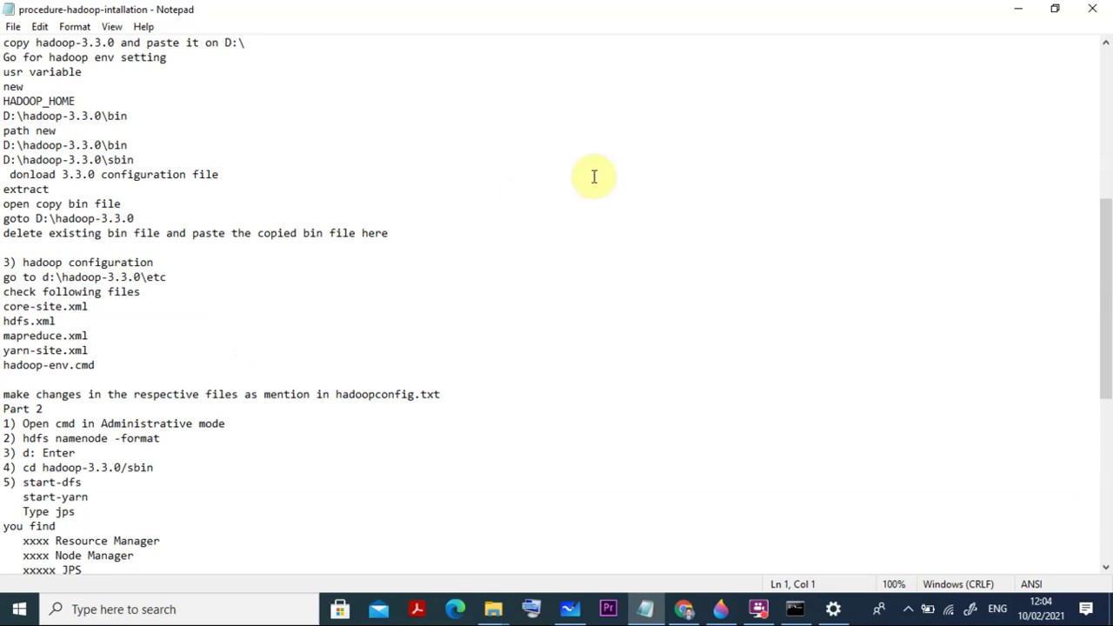
click(1014, 8)
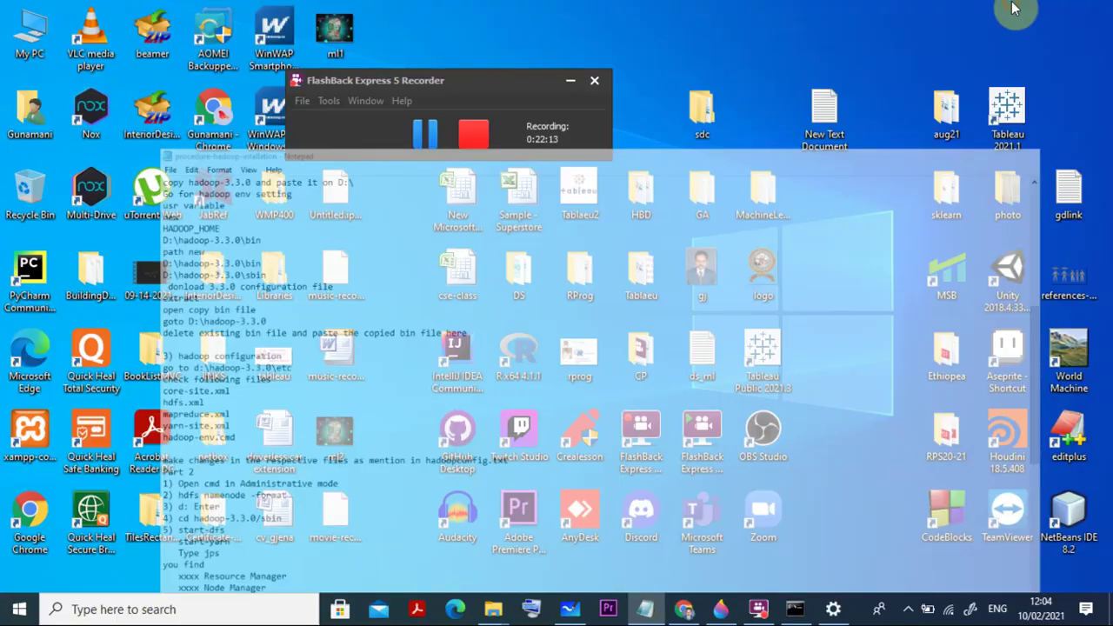
Open the 3.3.0 Files to Edit for Hadoop configurations text file from D:\HADOOP_SOFTWARE, view it maximised, and minimise it and the folder.
double_click(32, 44)
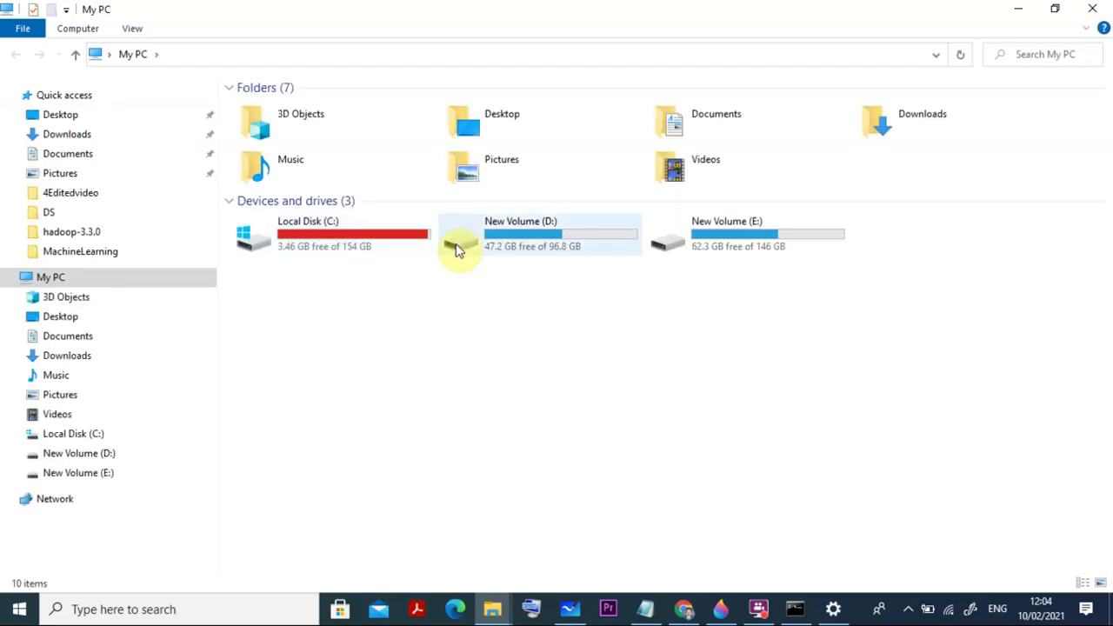
click(470, 248)
double_click(470, 247)
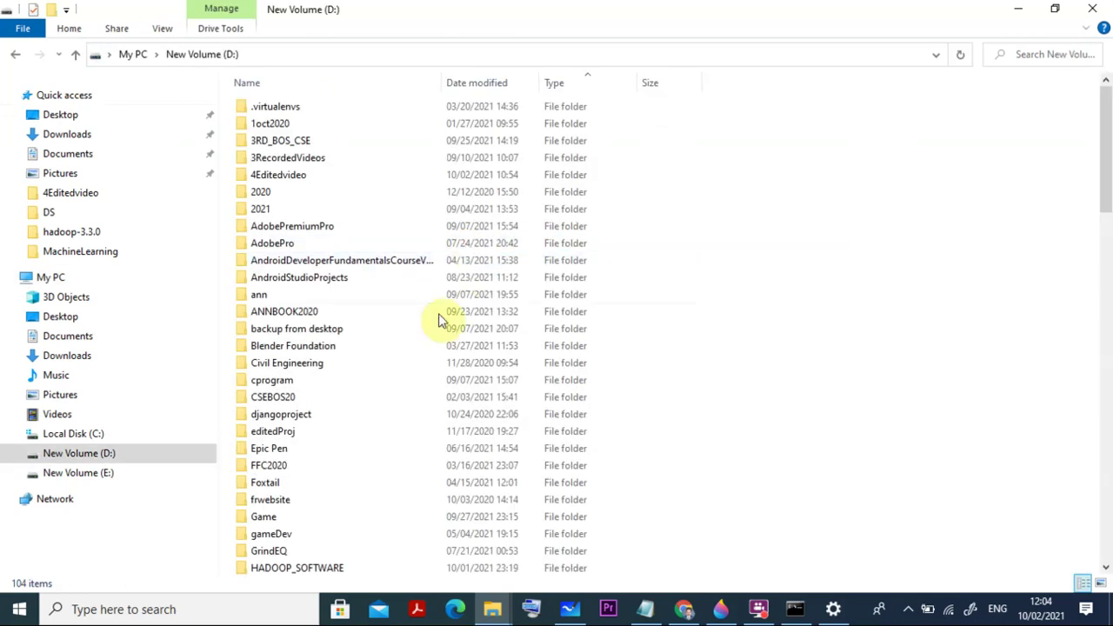
double_click(304, 564)
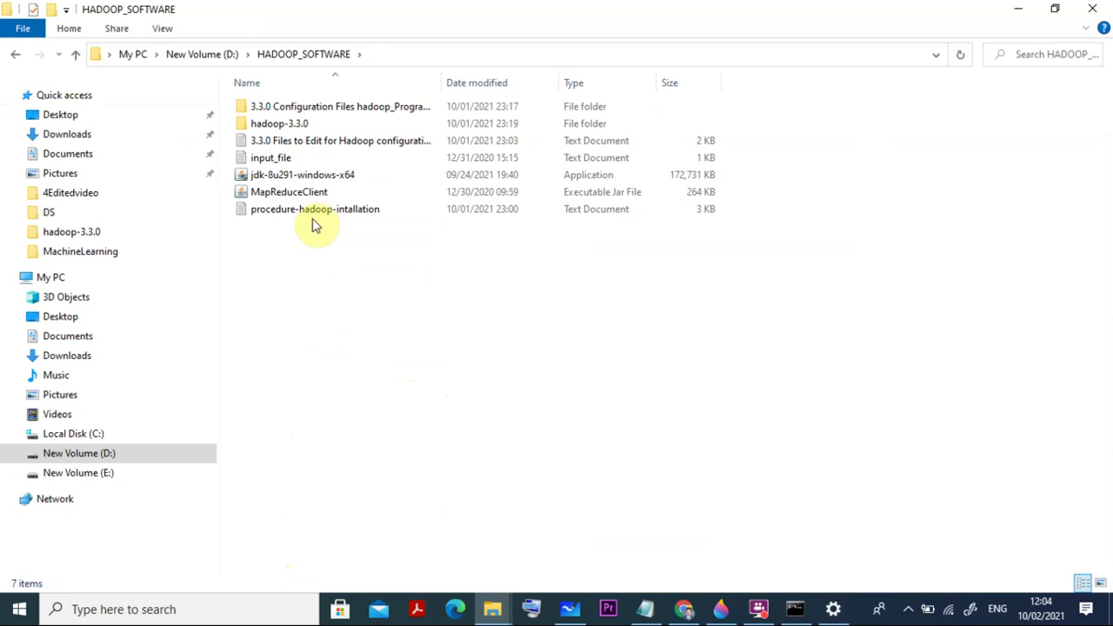
double_click(330, 144)
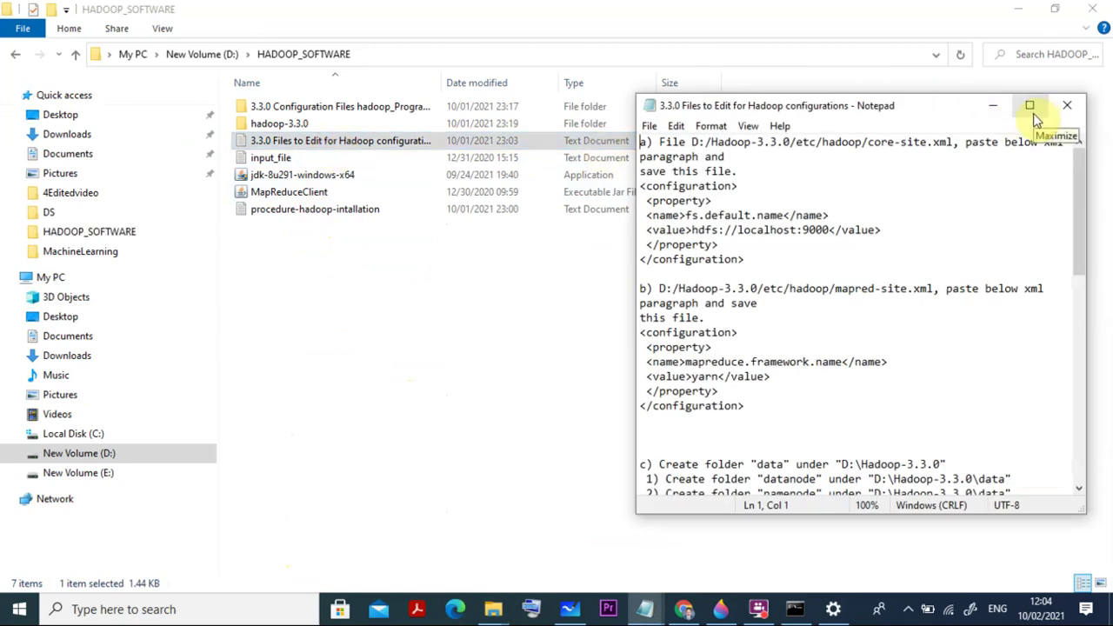
click(1031, 109)
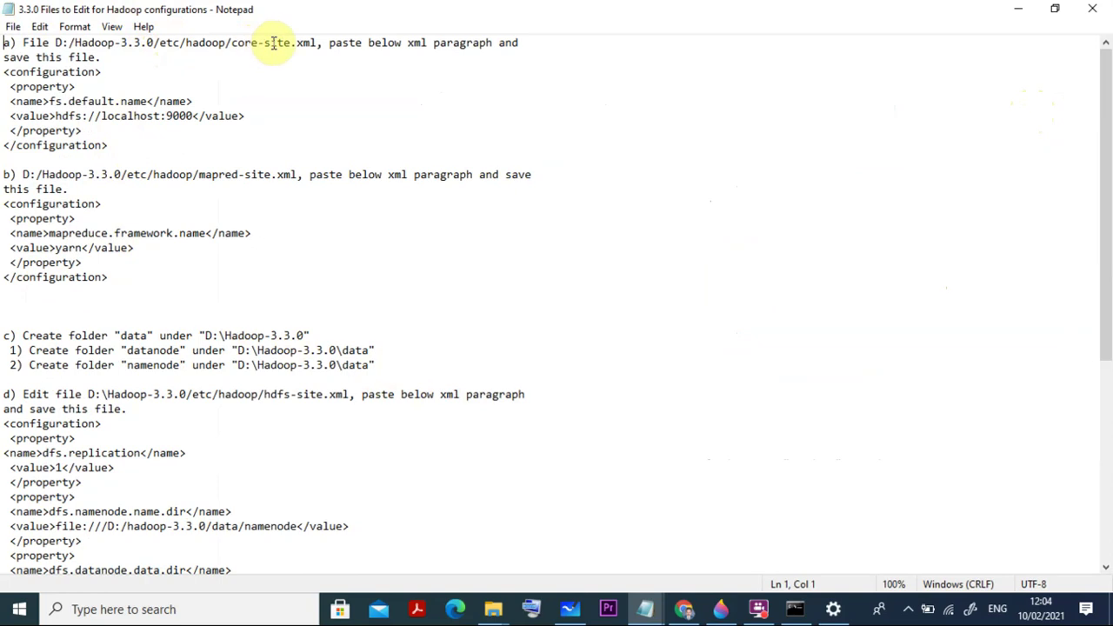
click(1017, 8)
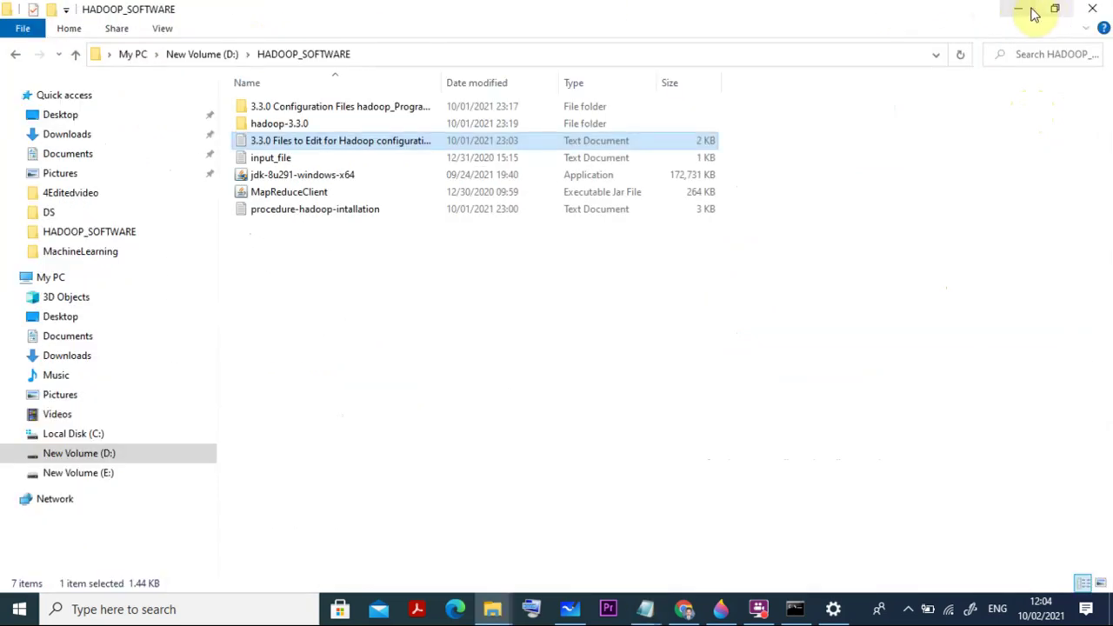
click(1019, 11)
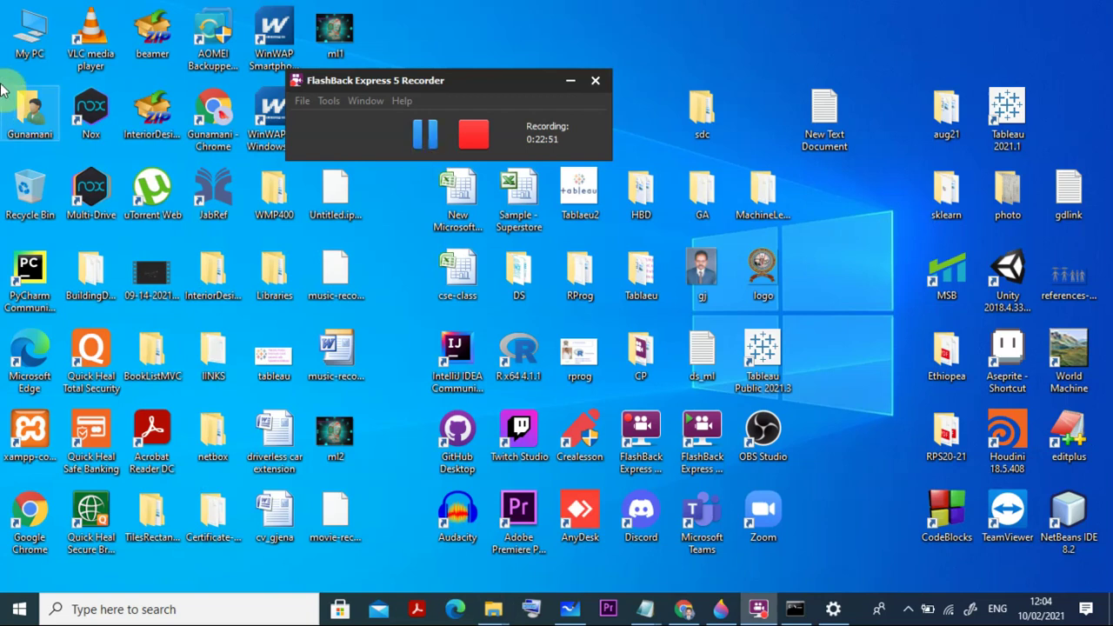
Open the D:\hadoop-3.3.0\etc\hadoop folder from My PC and look through its configuration files.
double_click(33, 33)
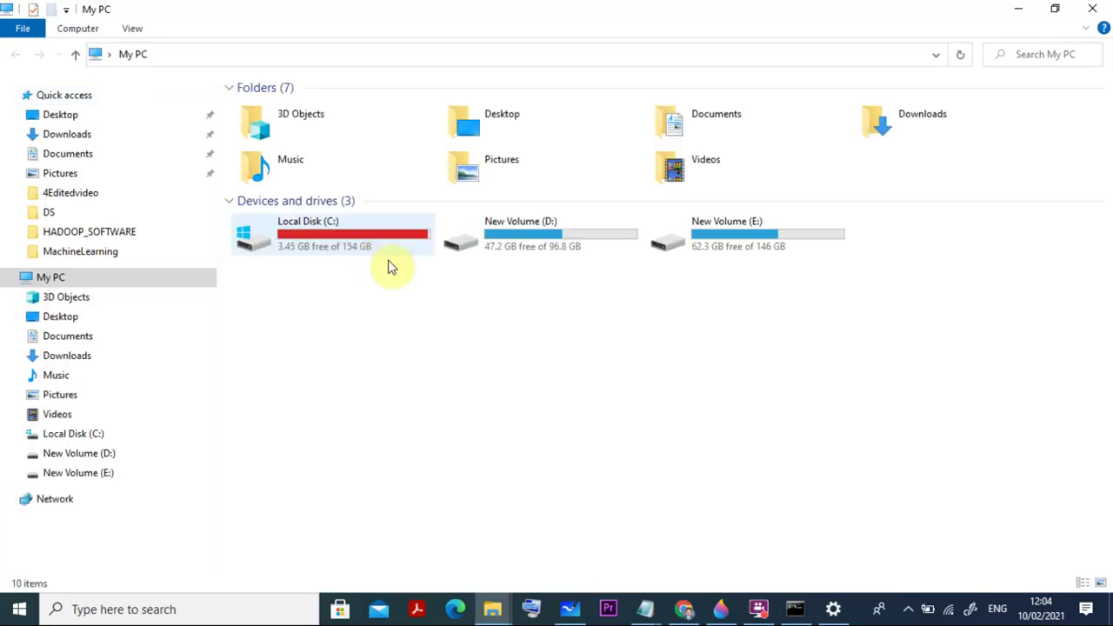
click(465, 250)
double_click(465, 249)
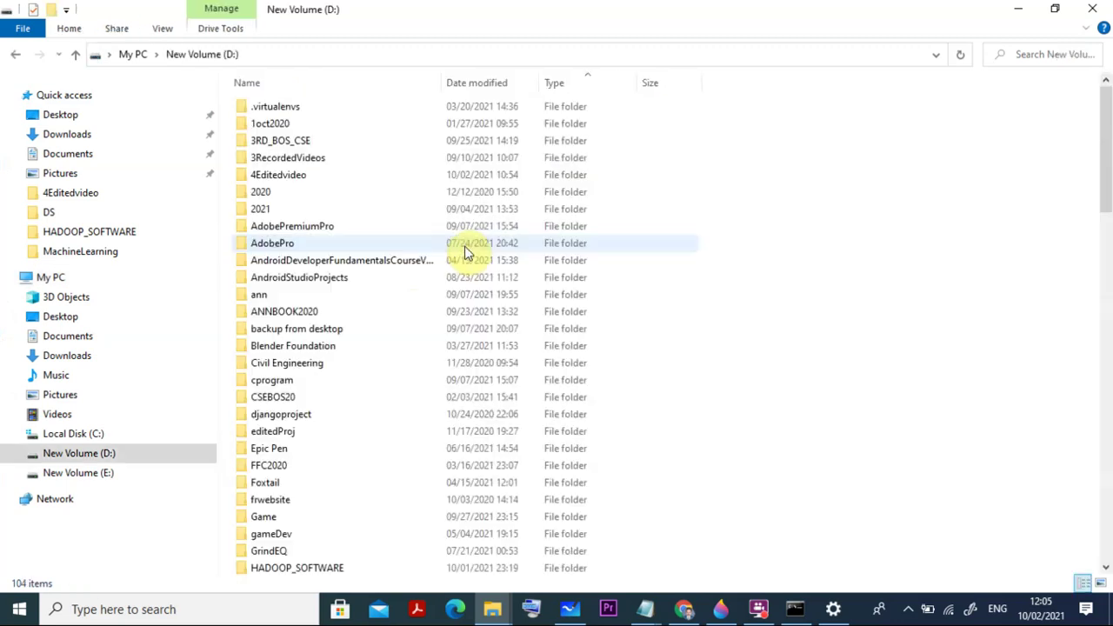
scroll(447, 336, down, 4)
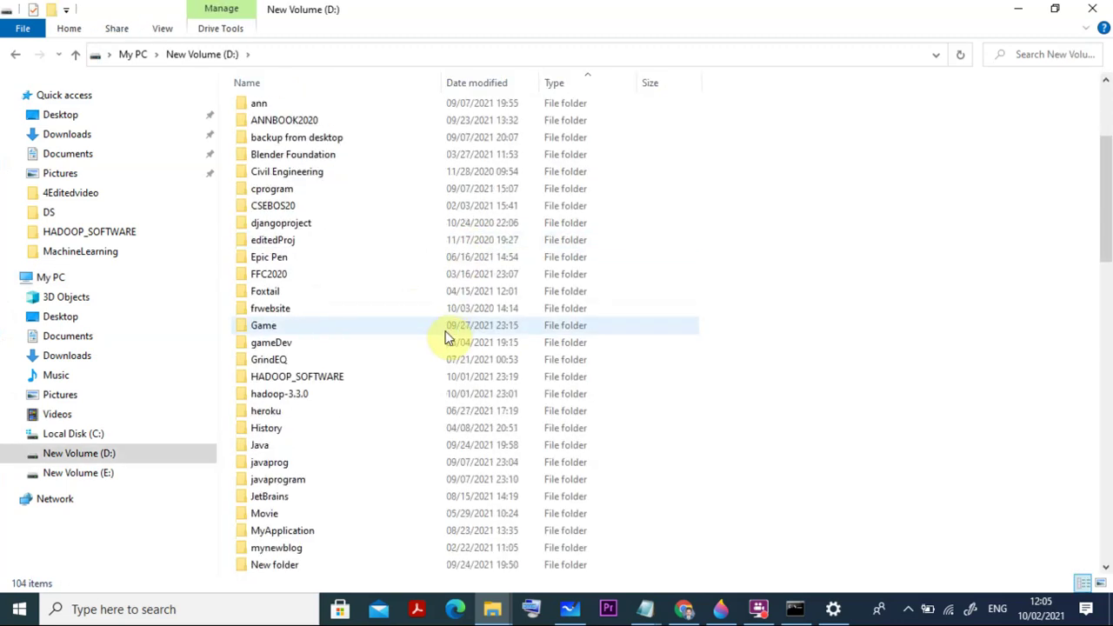
double_click(262, 394)
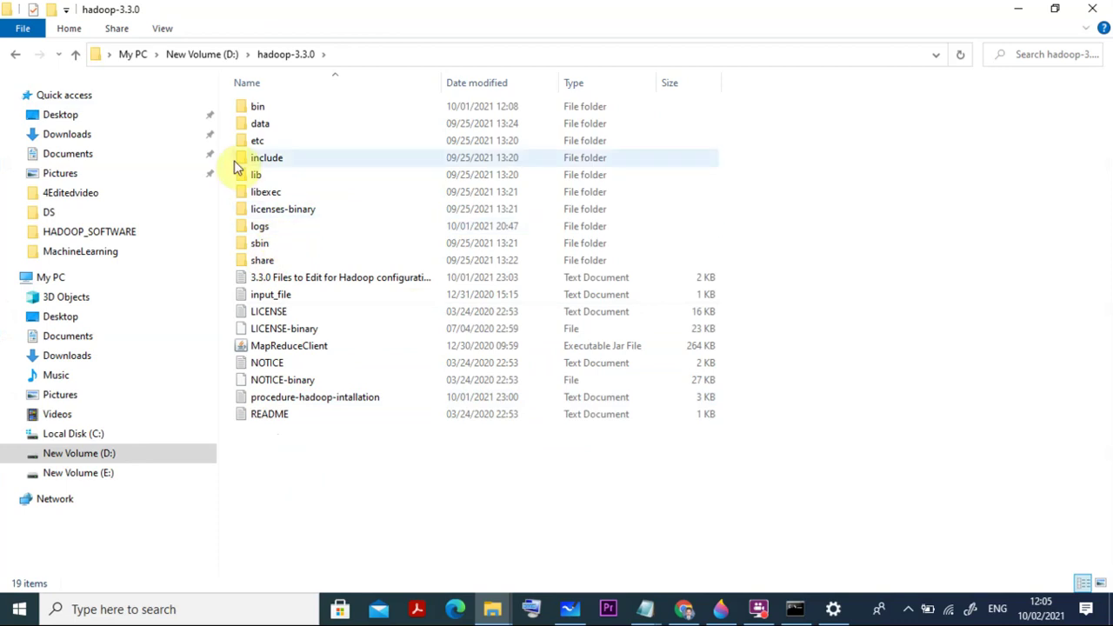
double_click(247, 141)
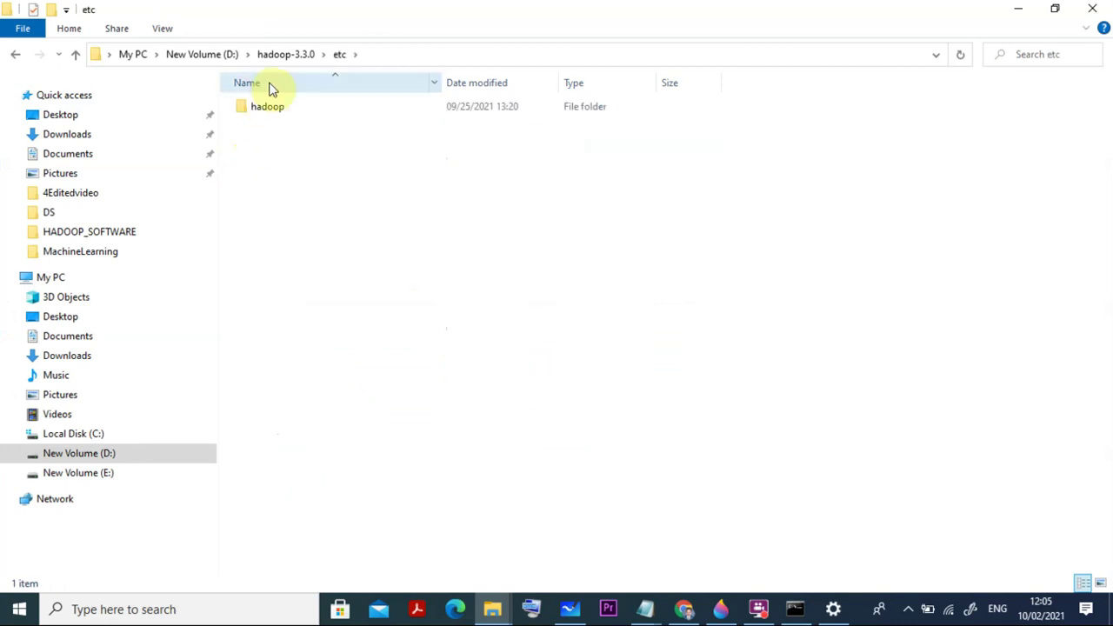
double_click(256, 114)
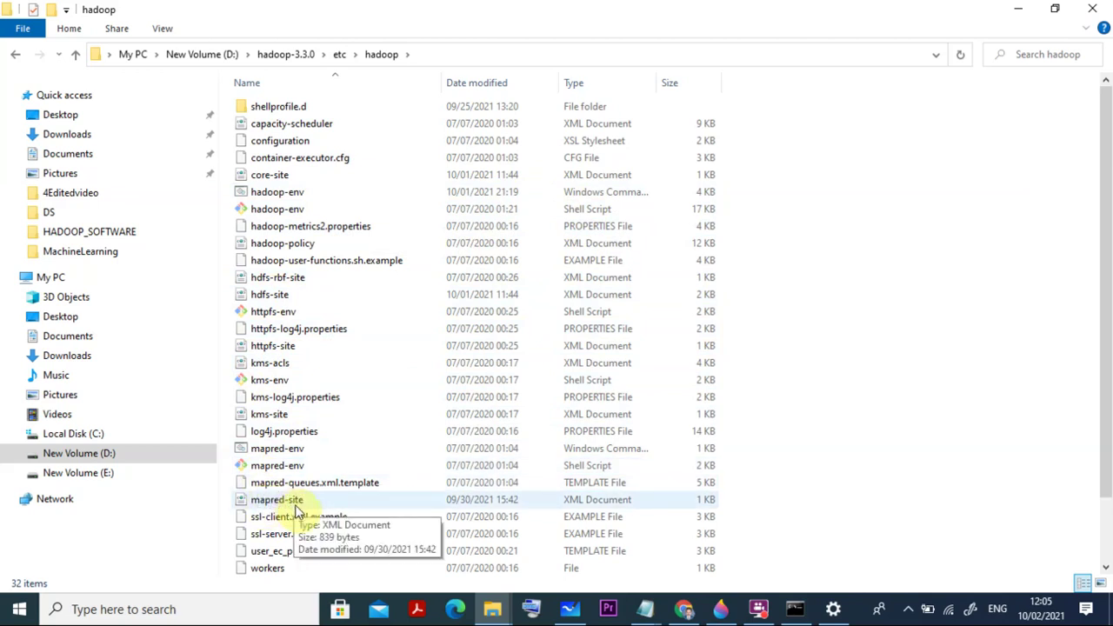
scroll(295, 511, down, 2)
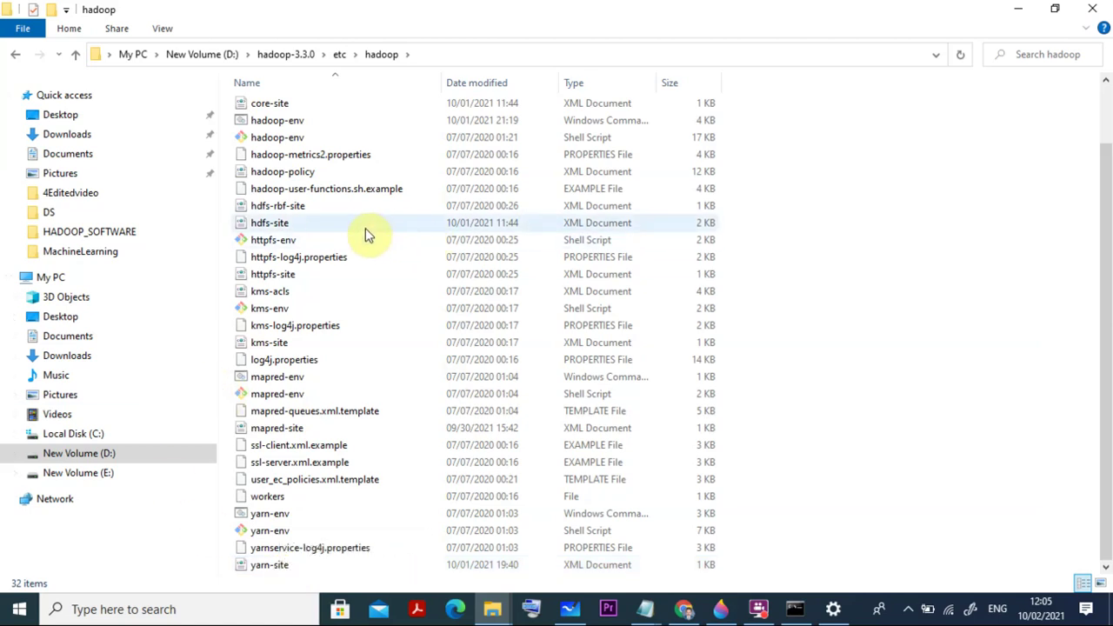
scroll(365, 232, up, 2)
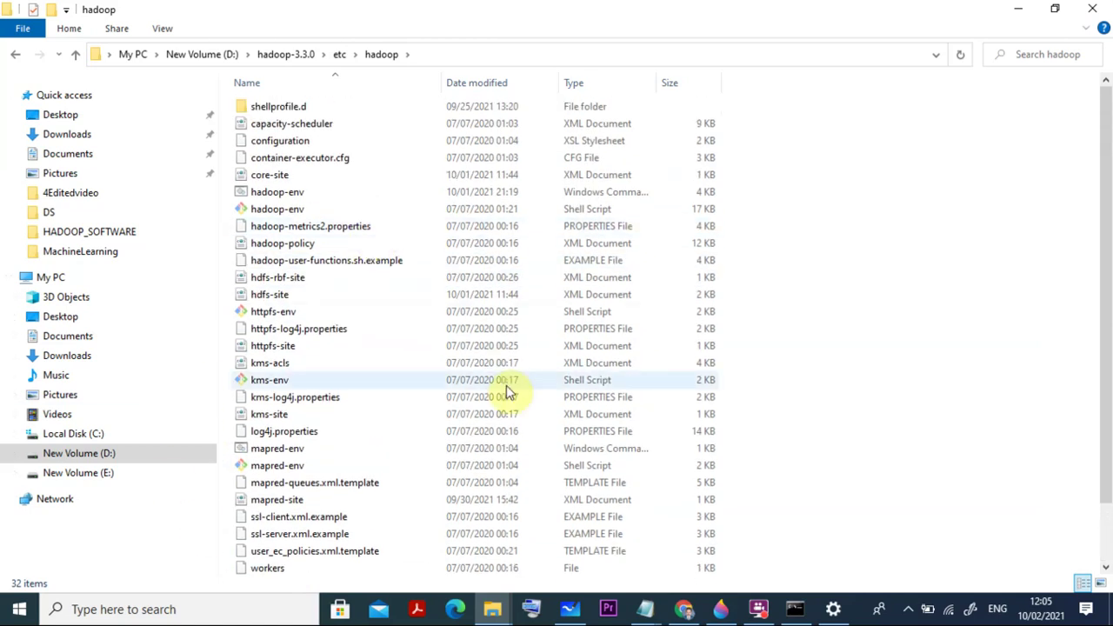
Review the core-site.xml, mapred-site.xml and hdfs-site.xml instructions in the 3.3.0 Files to Edit for Hadoop configurations notes, and minimise them.
click(644, 610)
mouse_move(734, 544)
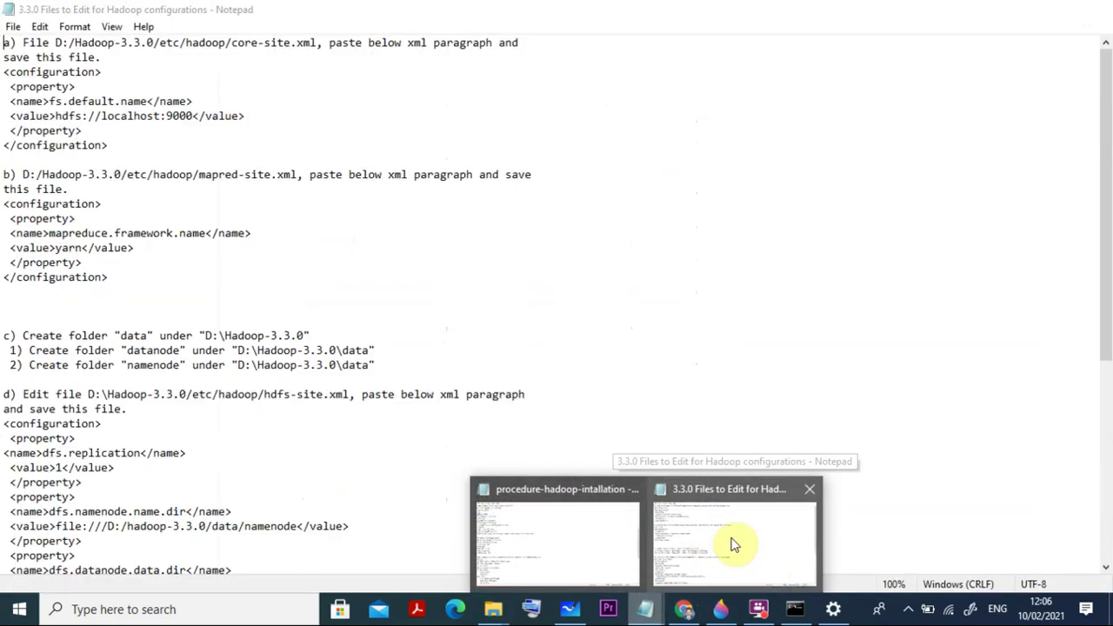
click(734, 544)
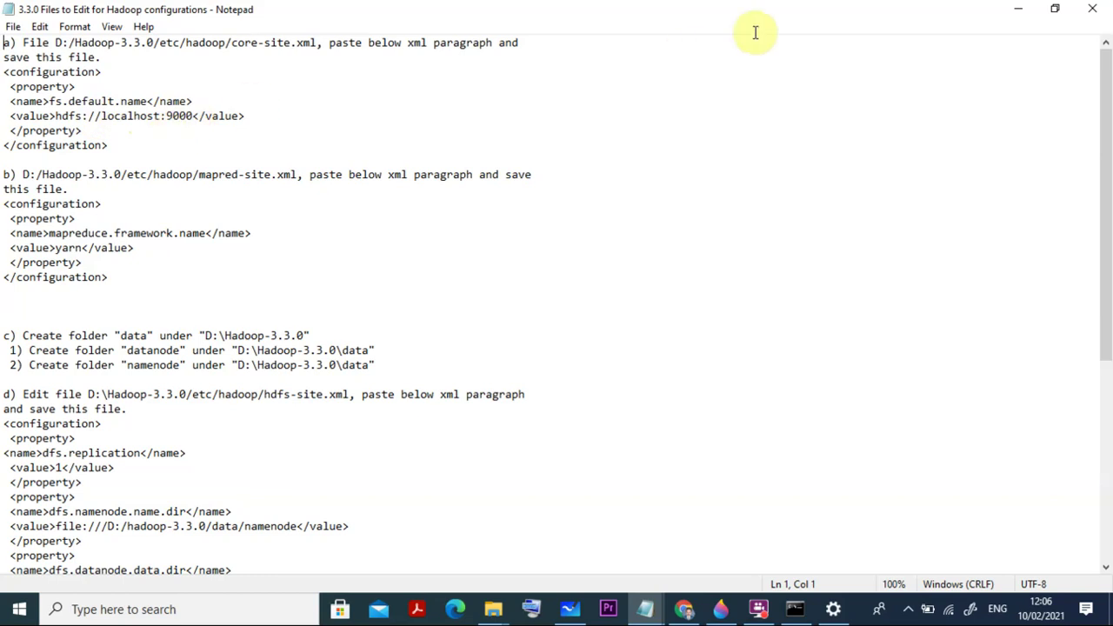
click(1014, 10)
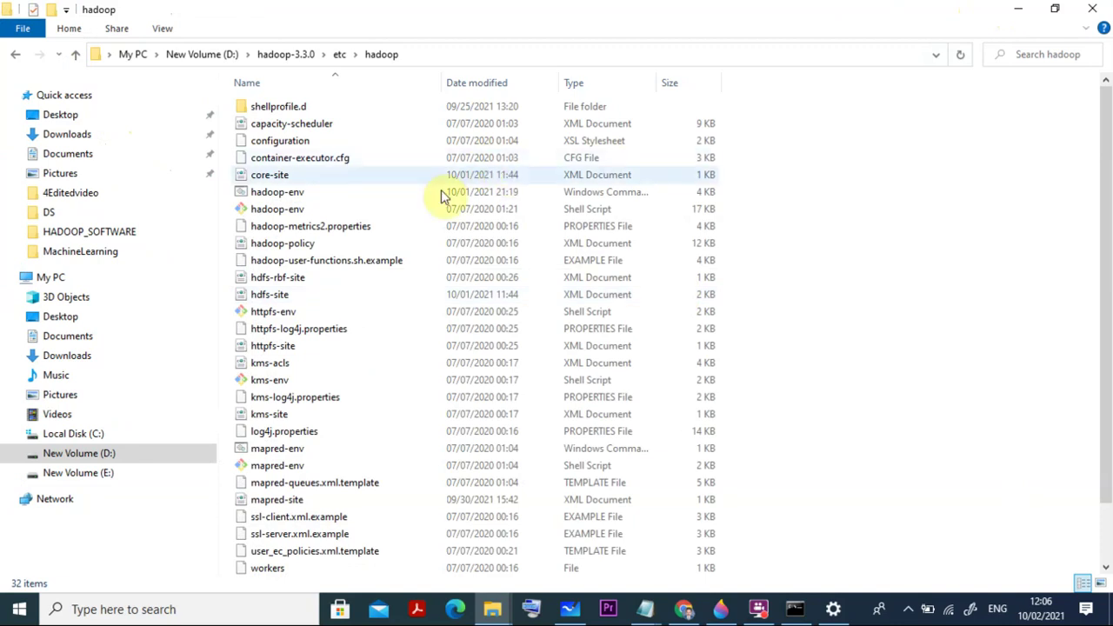
Open core-site.xml from the etc\hadoop folder in Sublime Text, and open the whole hadoop-3.3.0 folder there.
right_click(289, 176)
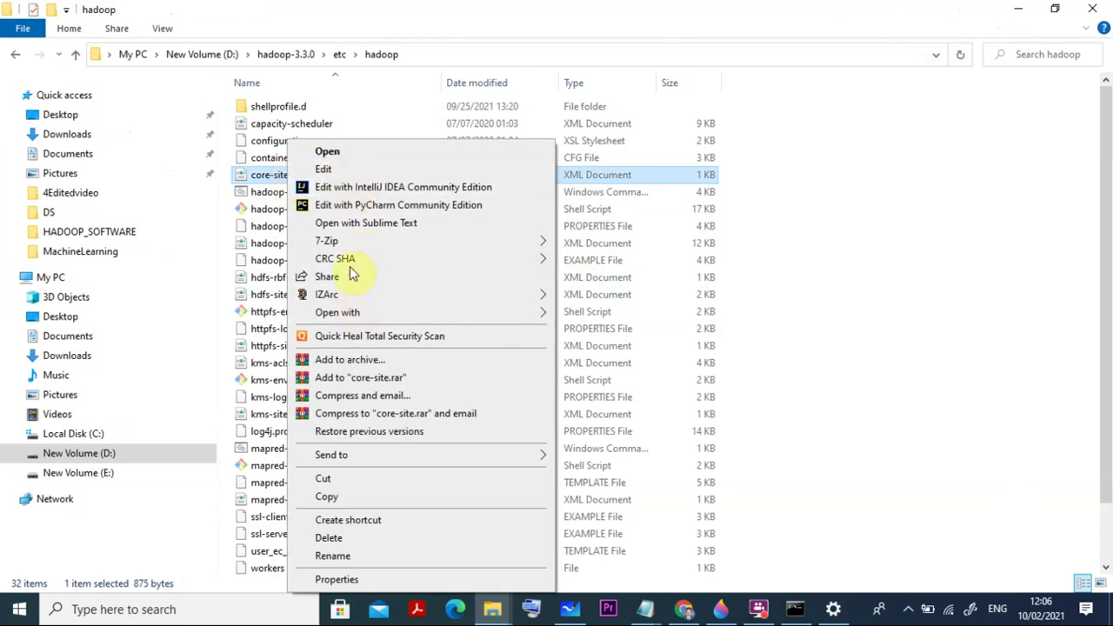
click(360, 224)
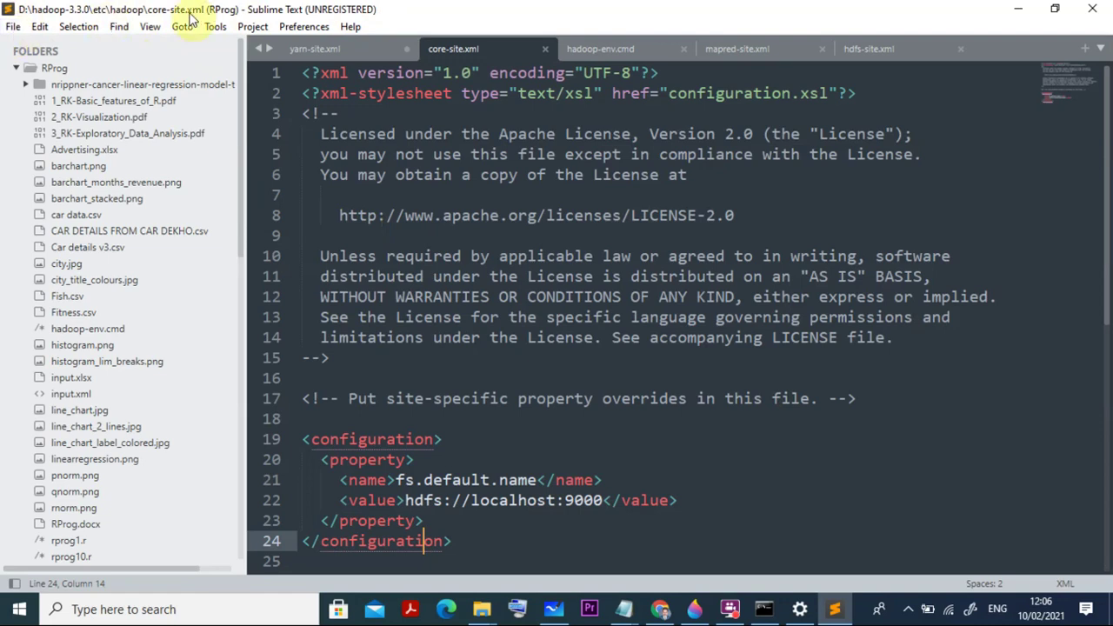
click(10, 28)
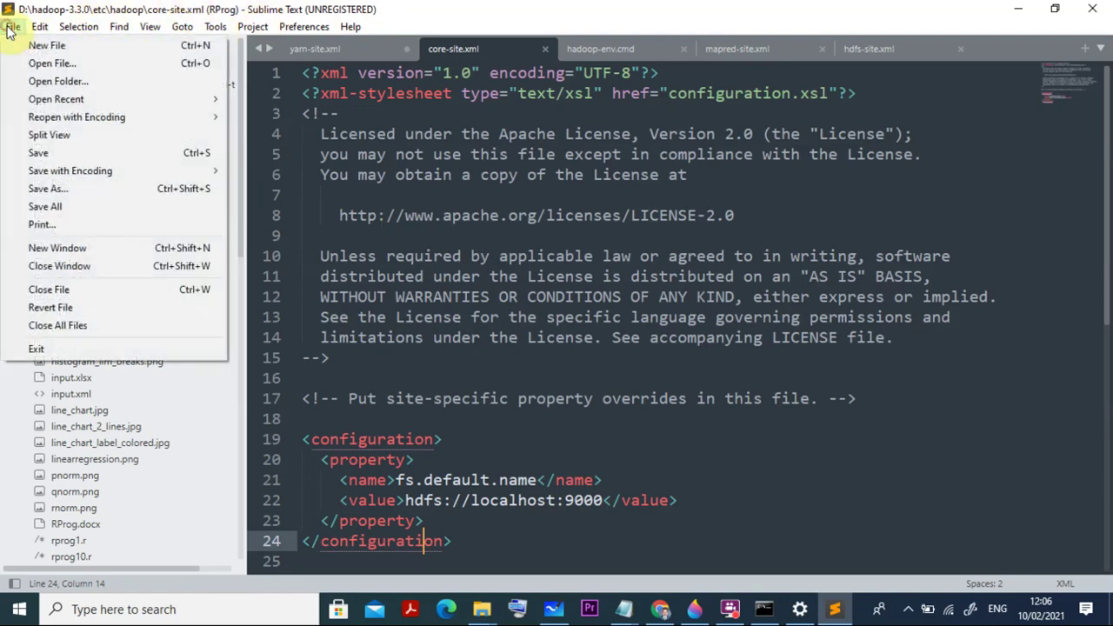
click(52, 81)
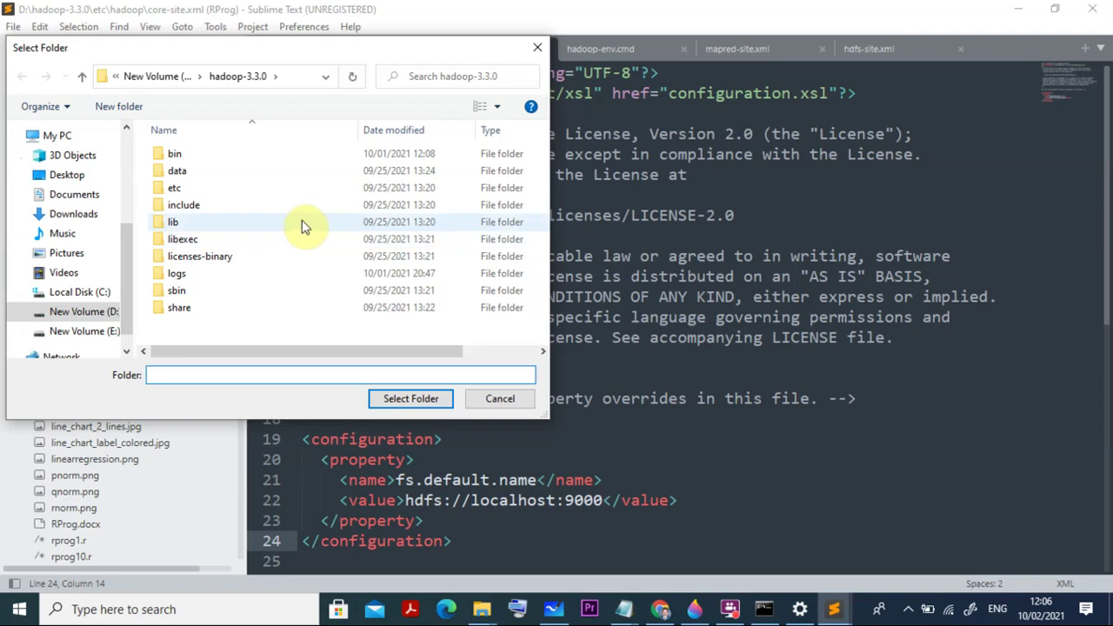
click(250, 78)
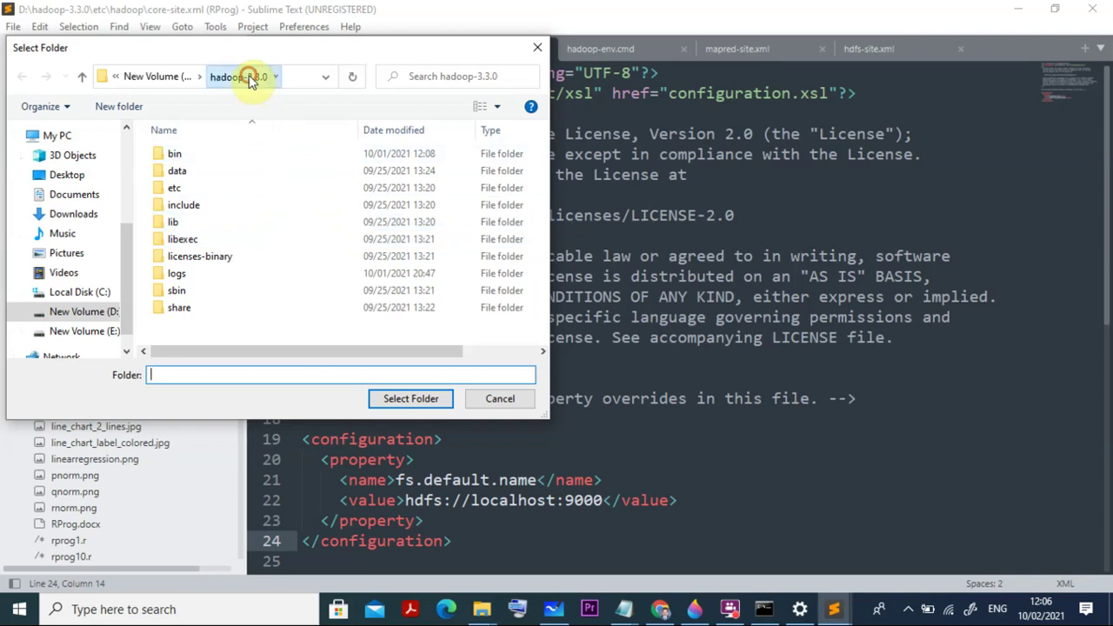
click(393, 401)
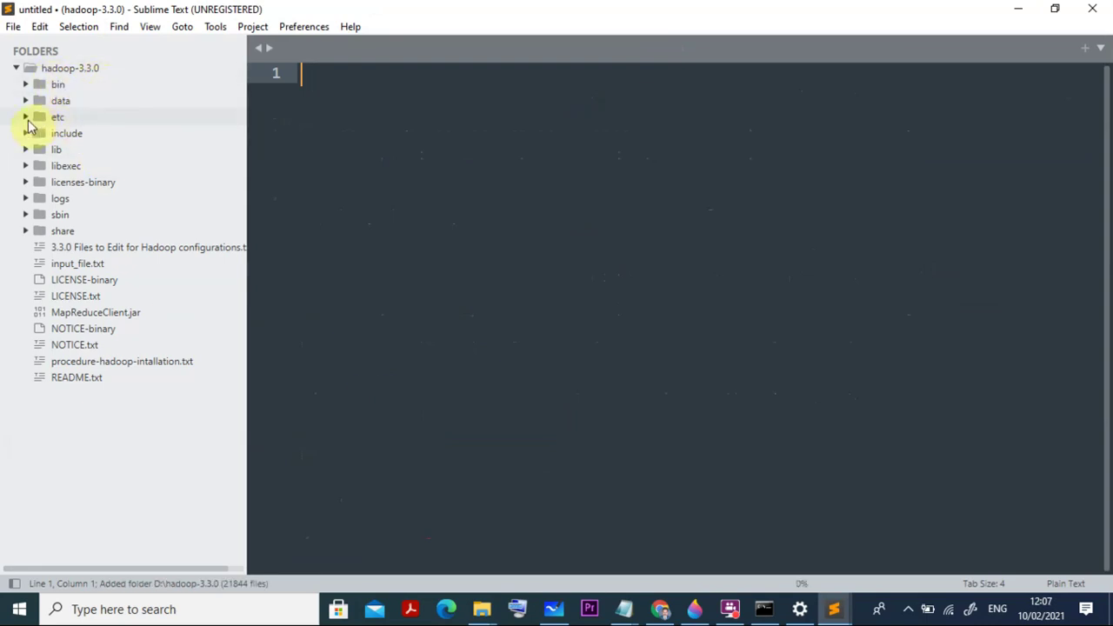
Expand etc and hadoop in the folder tree, and open core-site.xml at its configuration block.
click(24, 119)
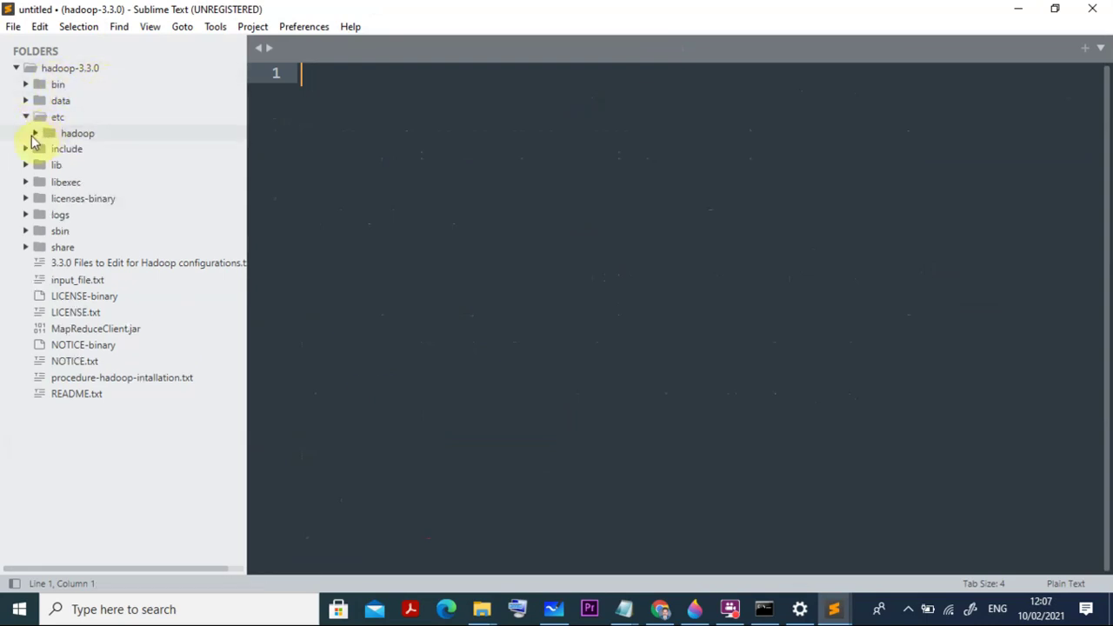
click(33, 135)
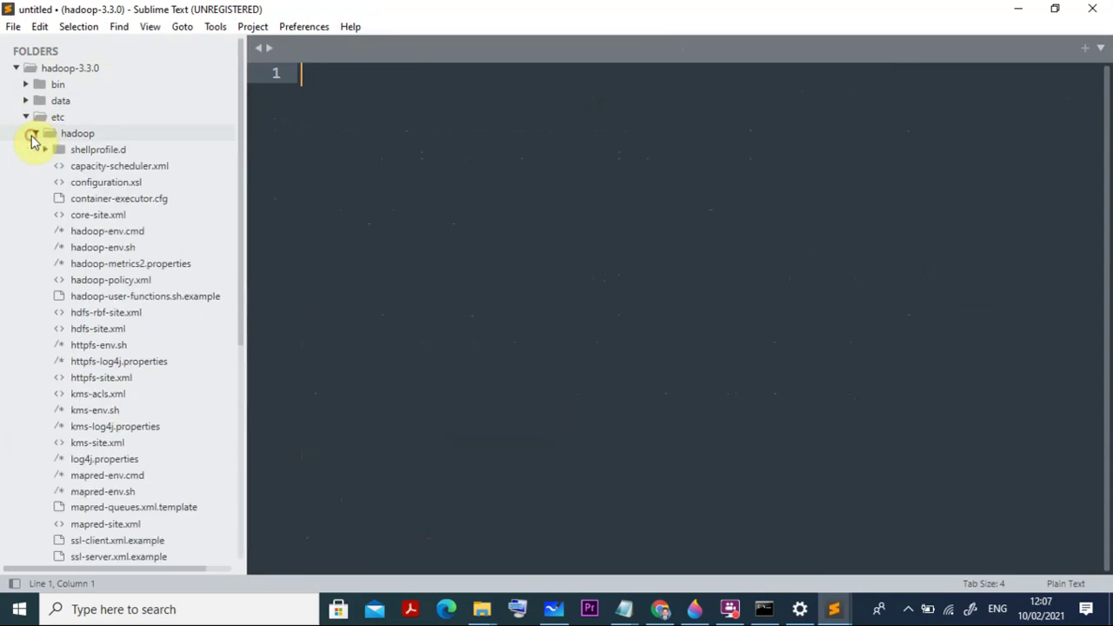
click(126, 219)
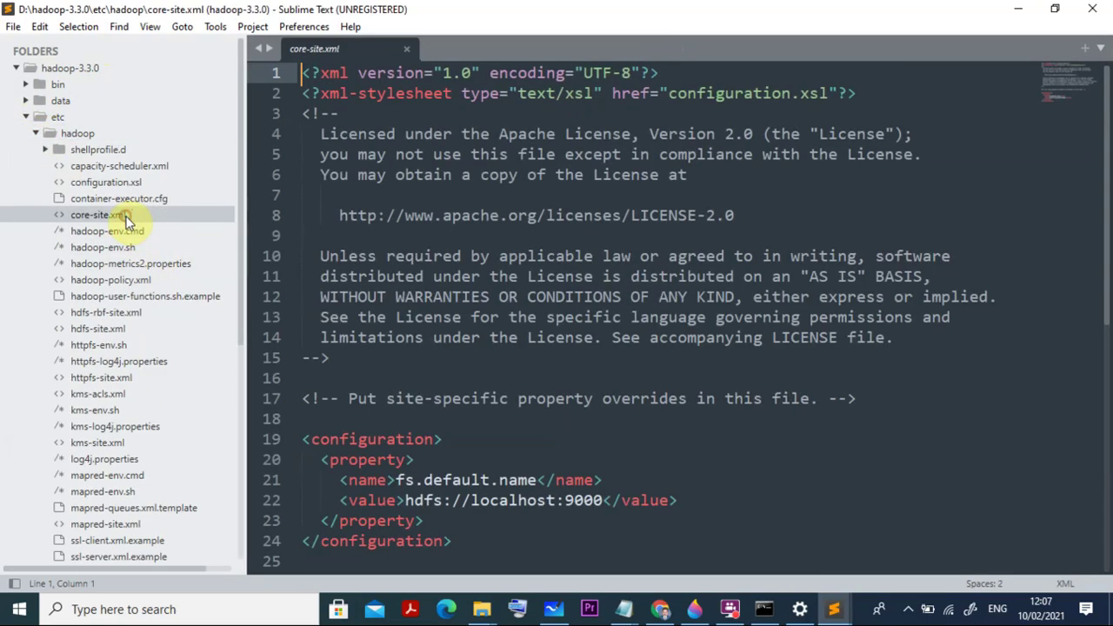
scroll(525, 301, down, 1)
scroll(525, 300, down, 2)
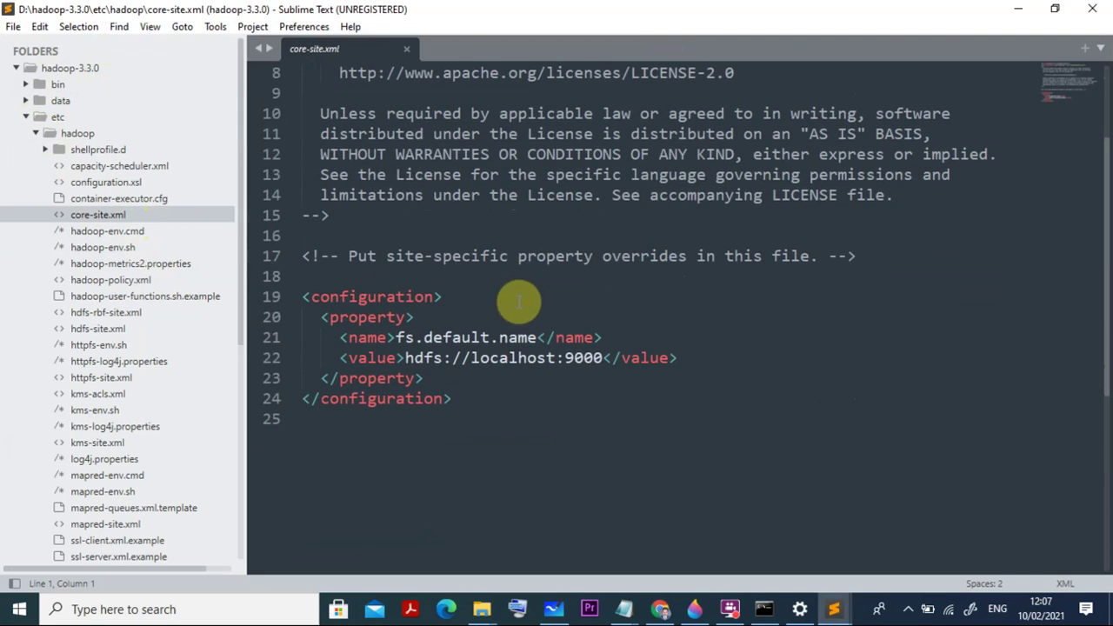